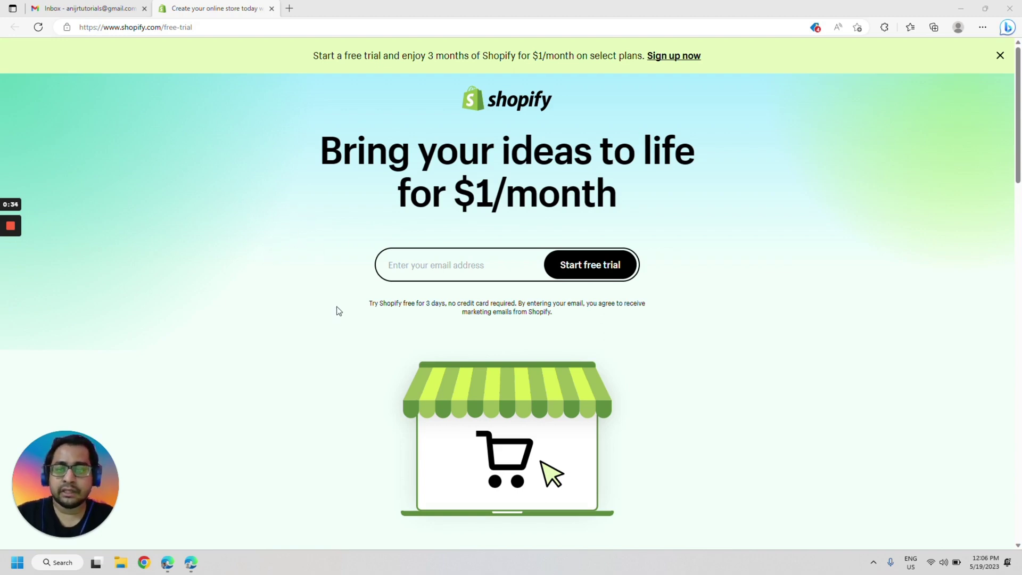
- Highlight the free-trial disclaimer and the '3 months for $1' offer on the trial page
left_click_drag(371, 306, 570, 314)
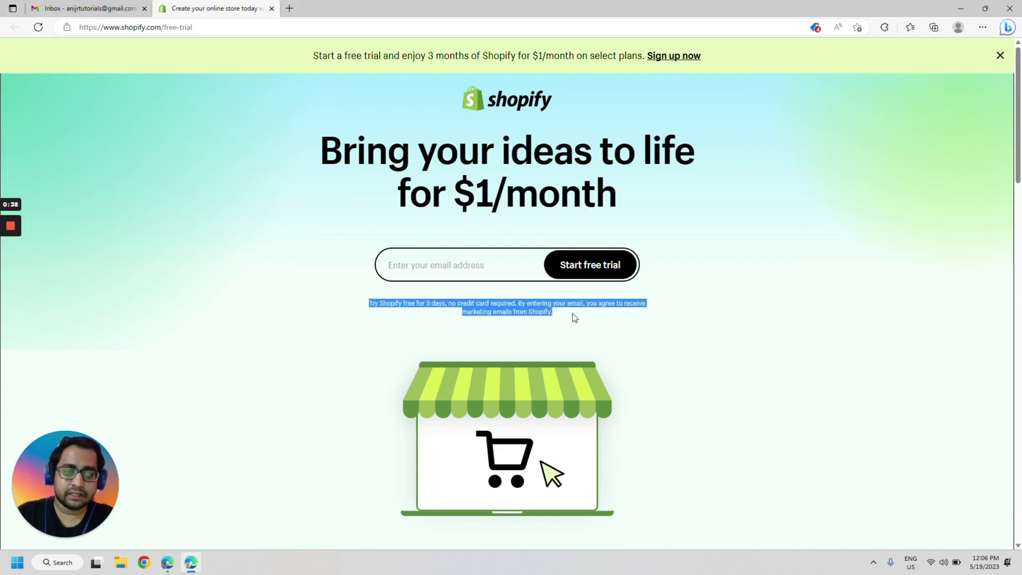
left_click(573, 313)
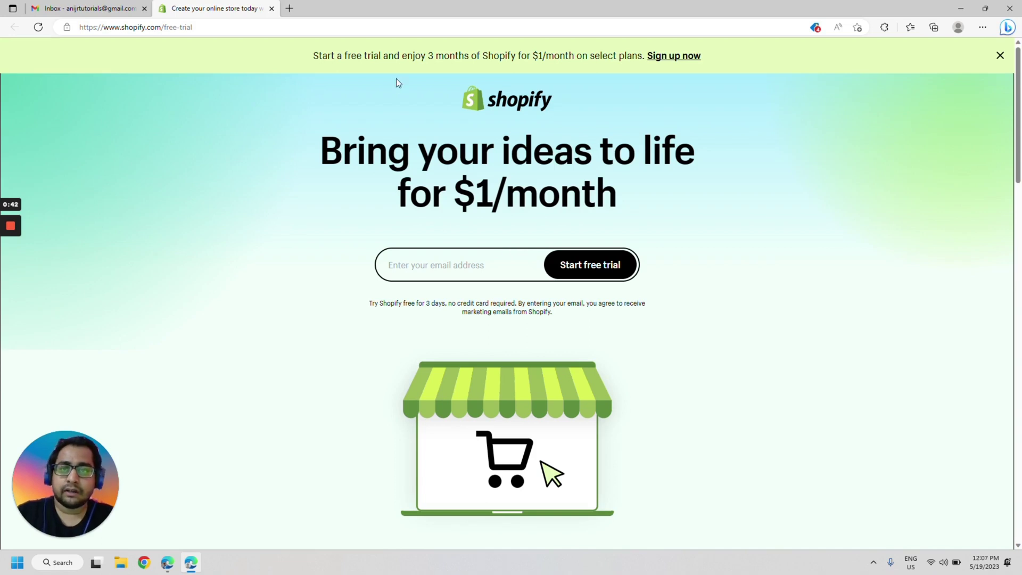
left_click_drag(426, 56, 546, 56)
left_click(331, 258)
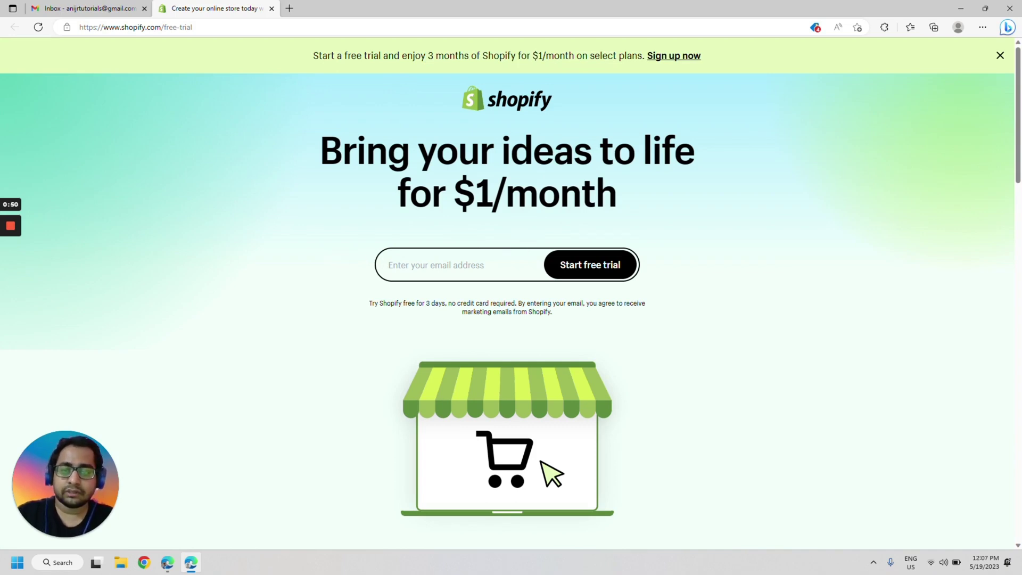
- Enter the account e-mail address and start the Shopify free trial
left_click(383, 265)
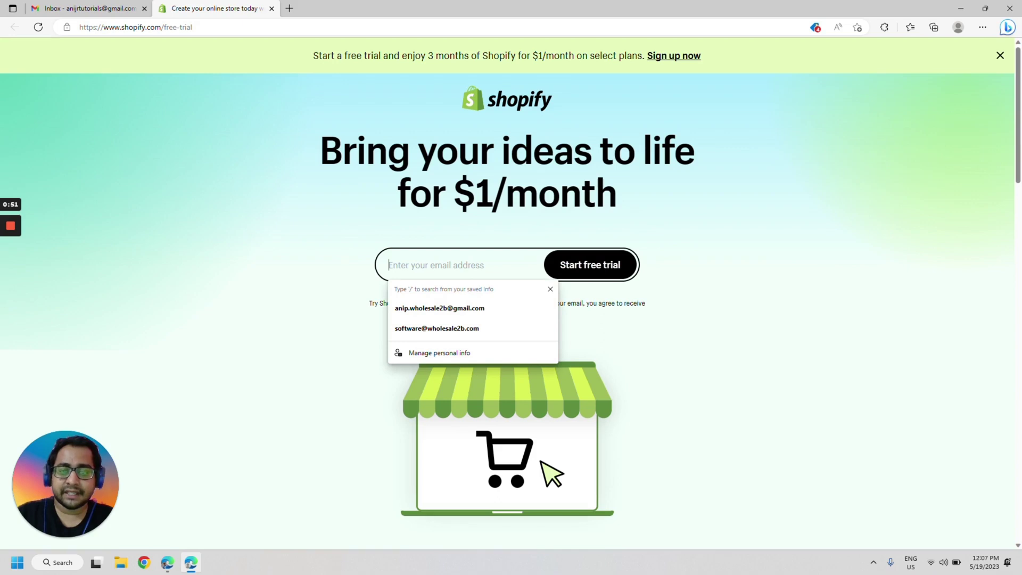
left_click(551, 290)
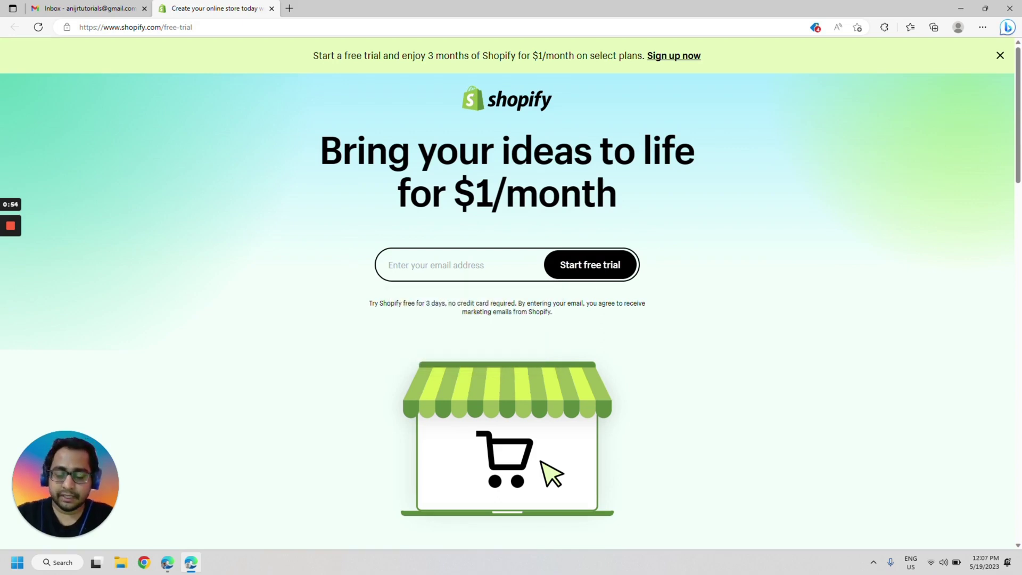
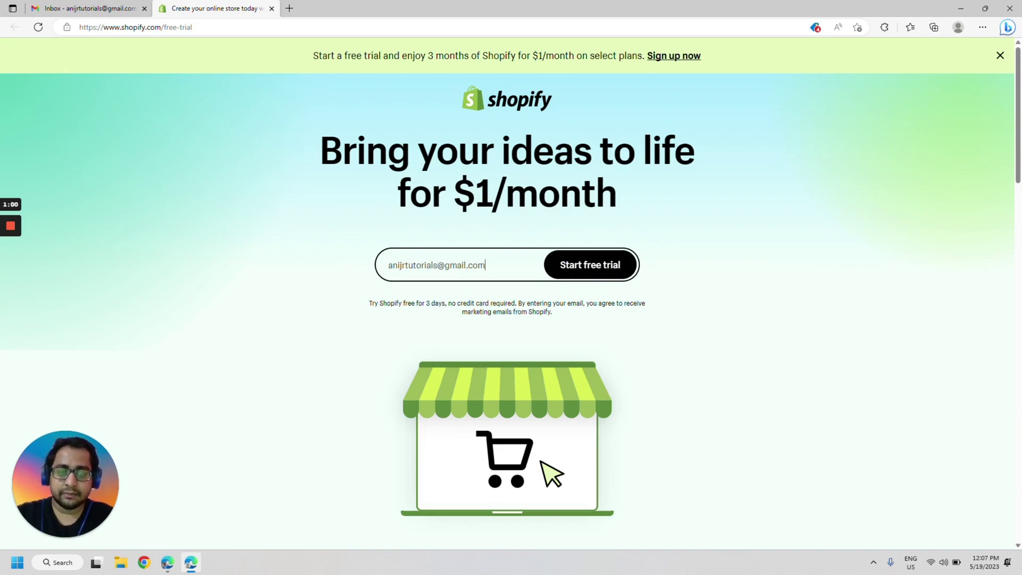
left_click(586, 264)
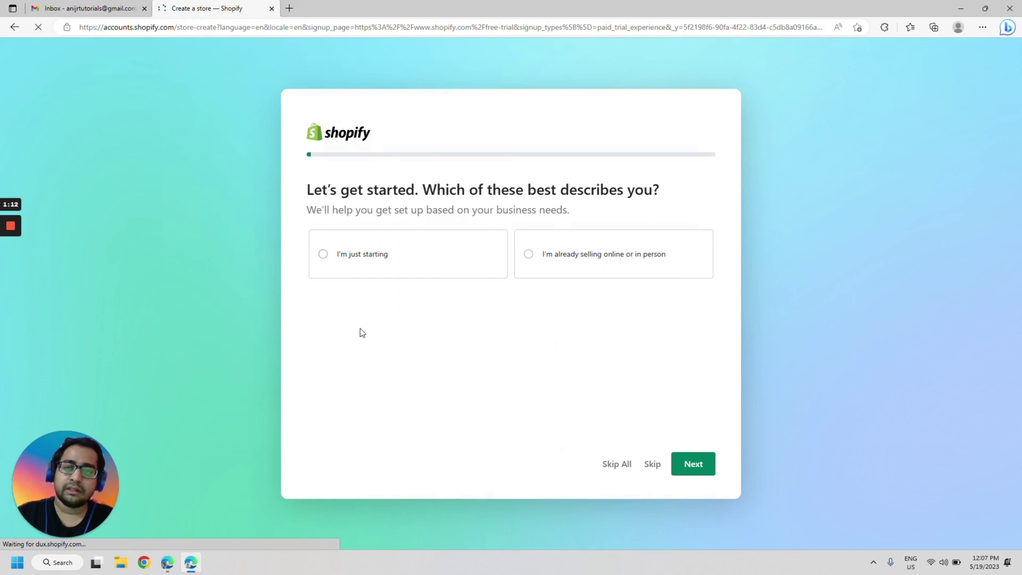
- Answer the setup questions with I'm just starting, An online store, and Dropshipping products
left_click(397, 262)
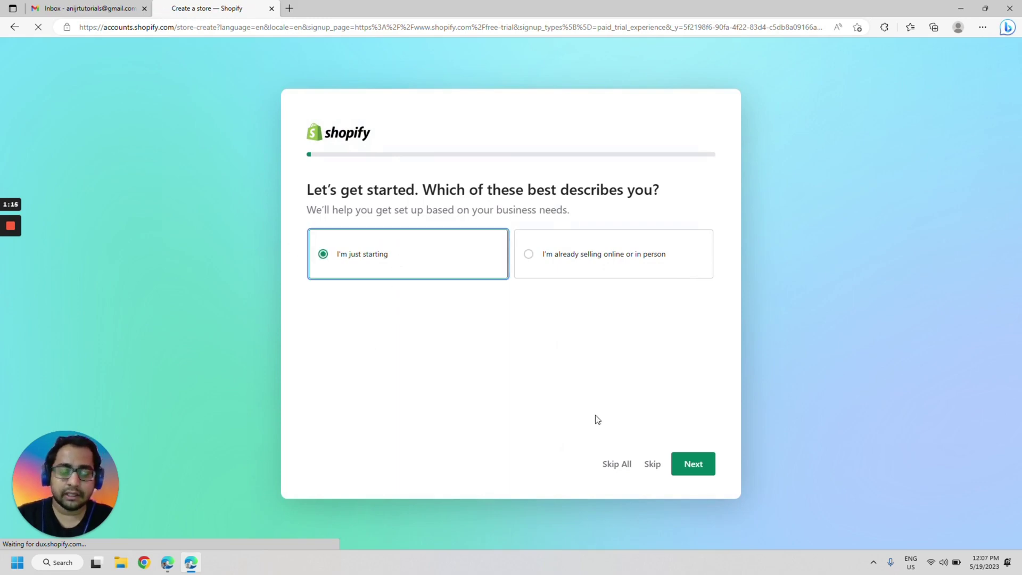
left_click(681, 470)
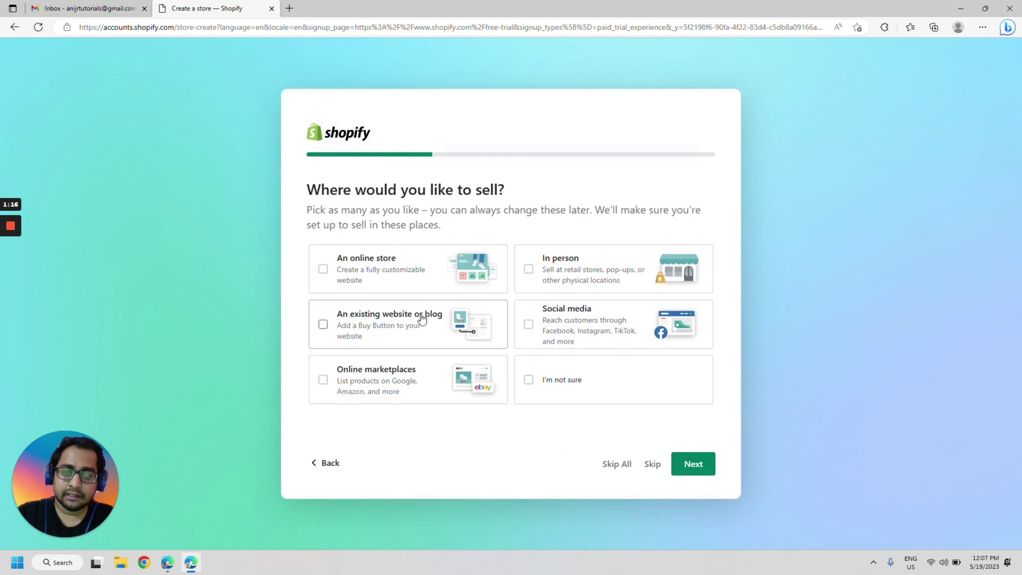
left_click(408, 279)
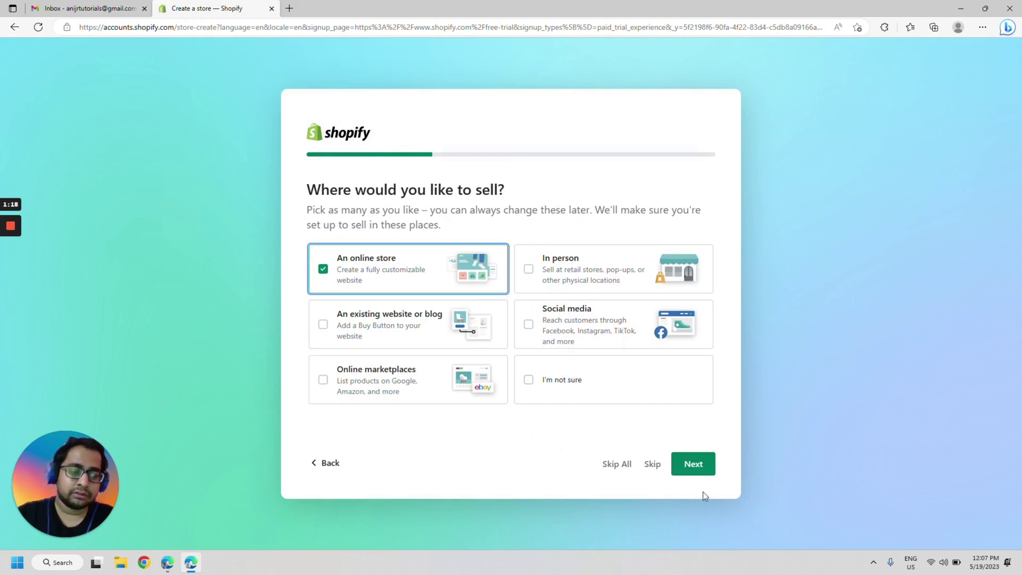
left_click(697, 471)
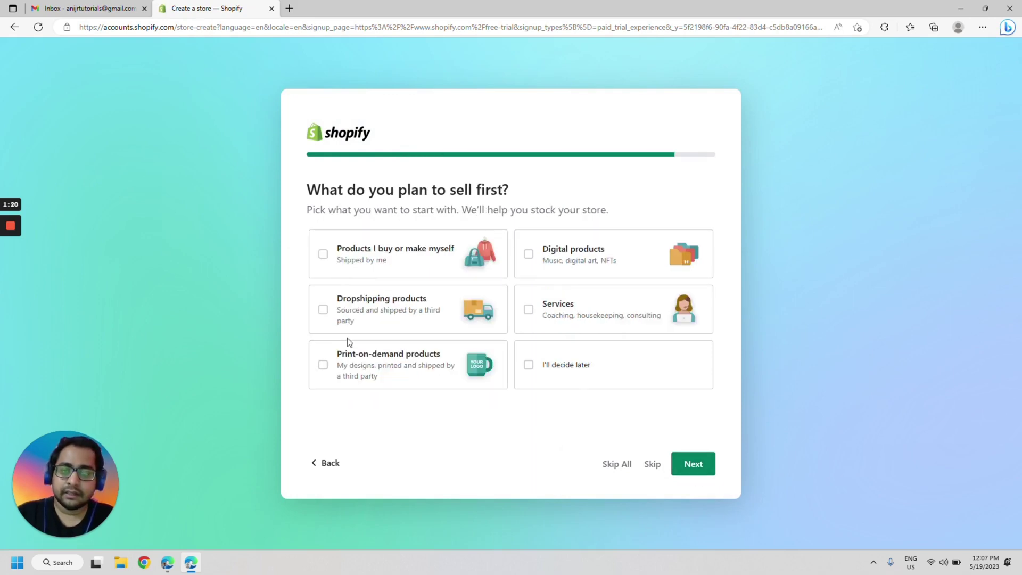
left_click(361, 319)
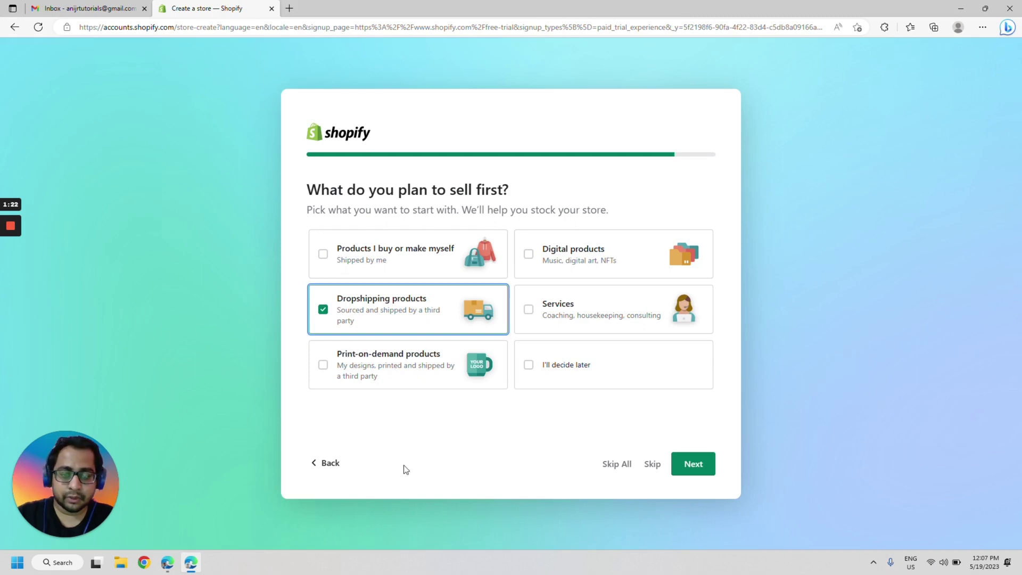
left_click(691, 468)
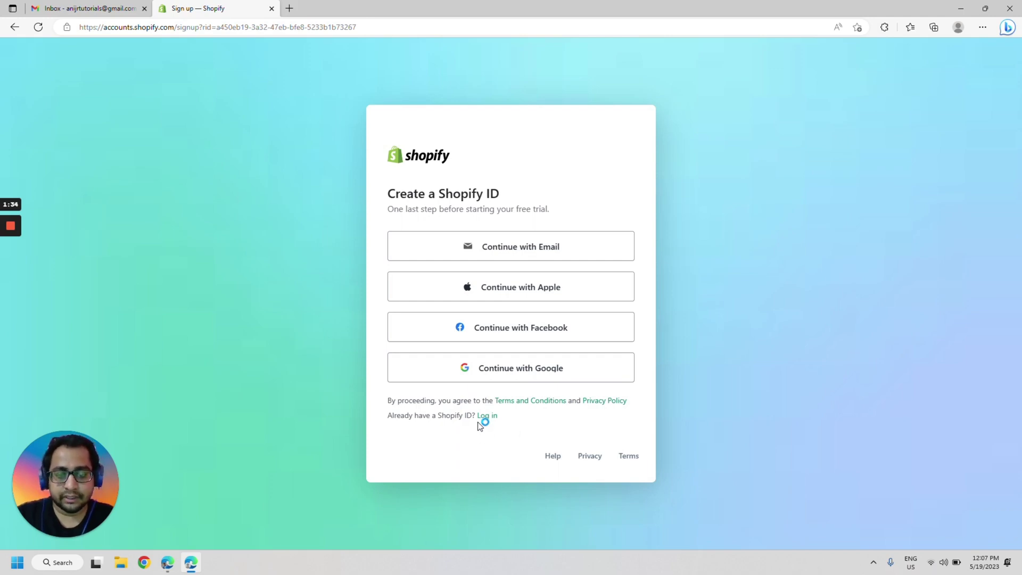
- Sign up with e-mail and a new password, solve the typewriter hCaptcha, and create the Shopify ID
left_click(508, 258)
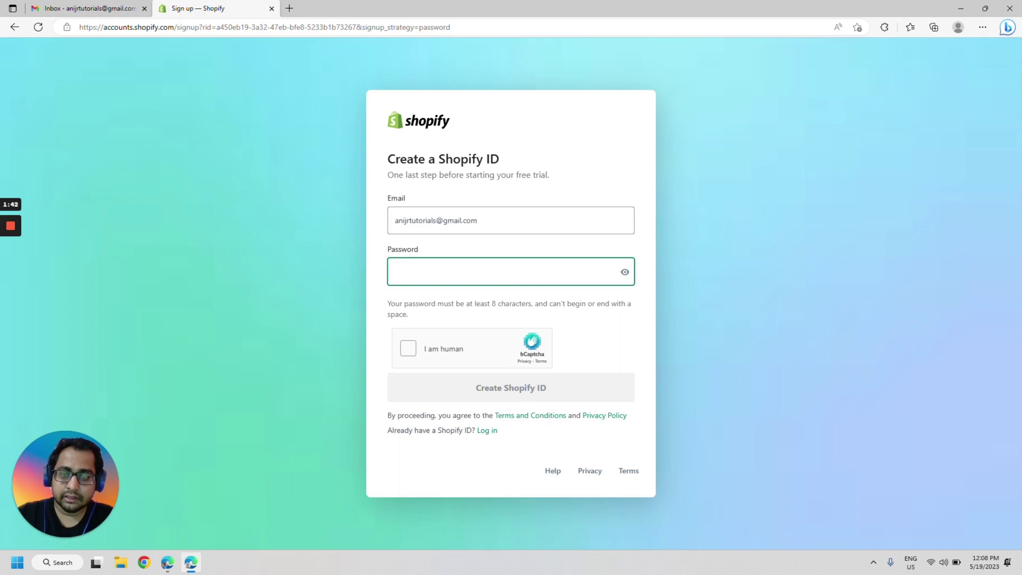
type("•••••••••")
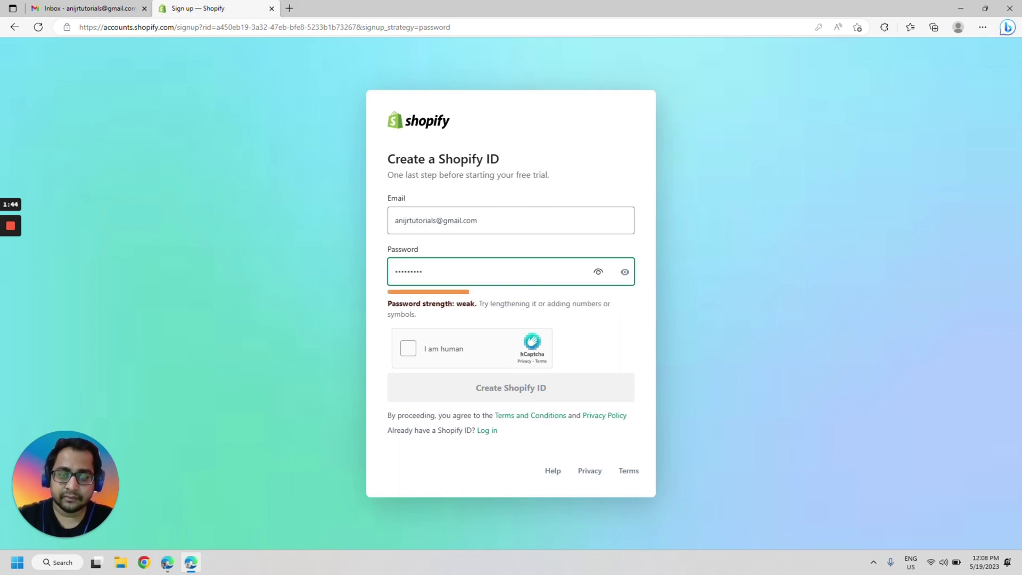
type("•••")
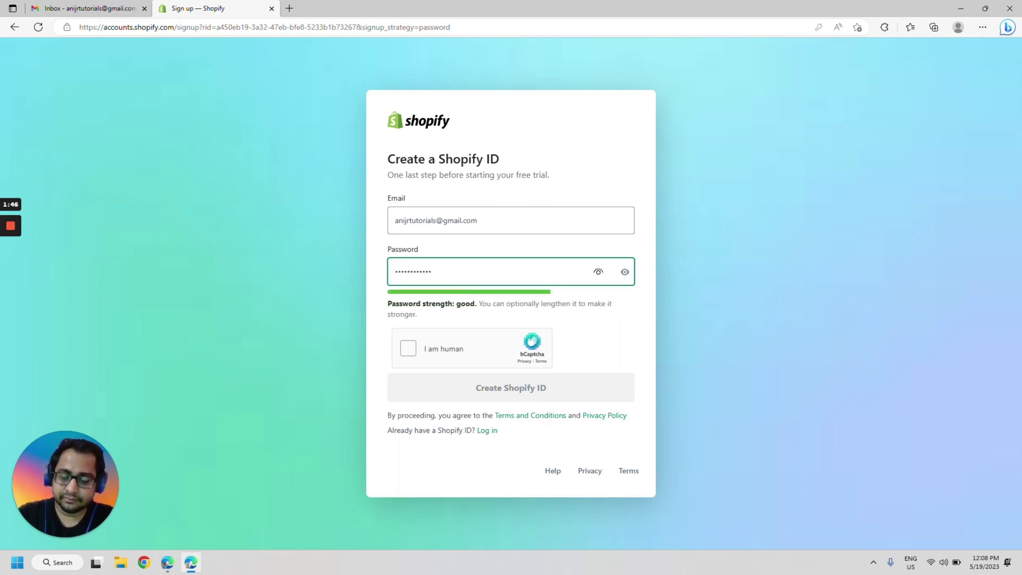
left_click(408, 348)
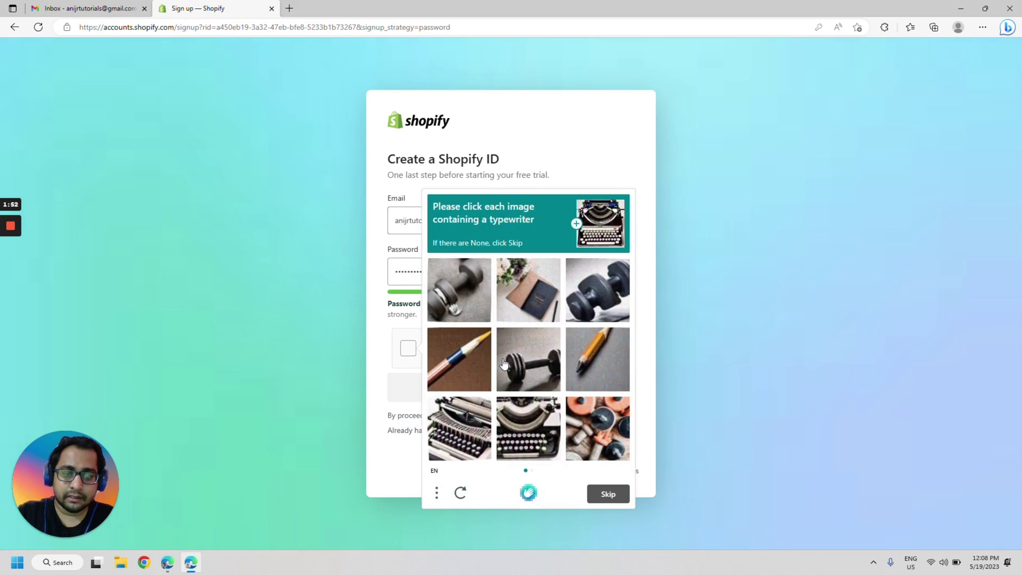
left_click(469, 439)
left_click(534, 434)
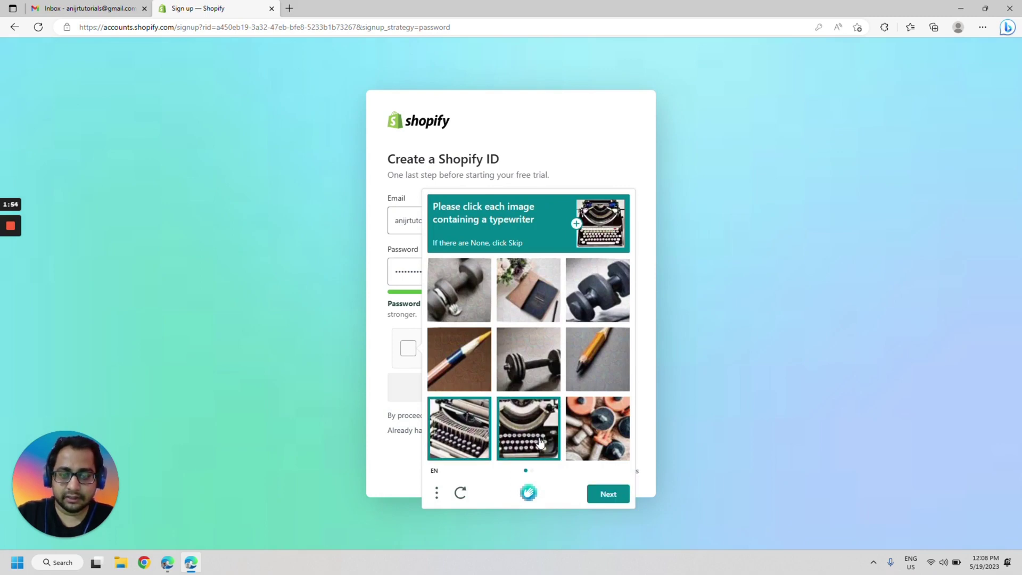
left_click(620, 498)
left_click(452, 370)
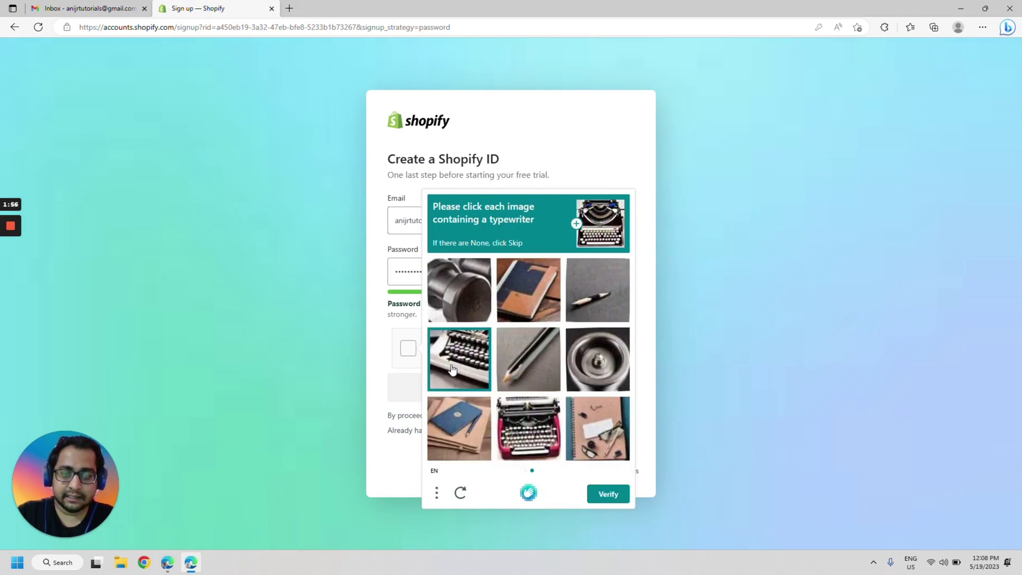
left_click(540, 437)
left_click(601, 495)
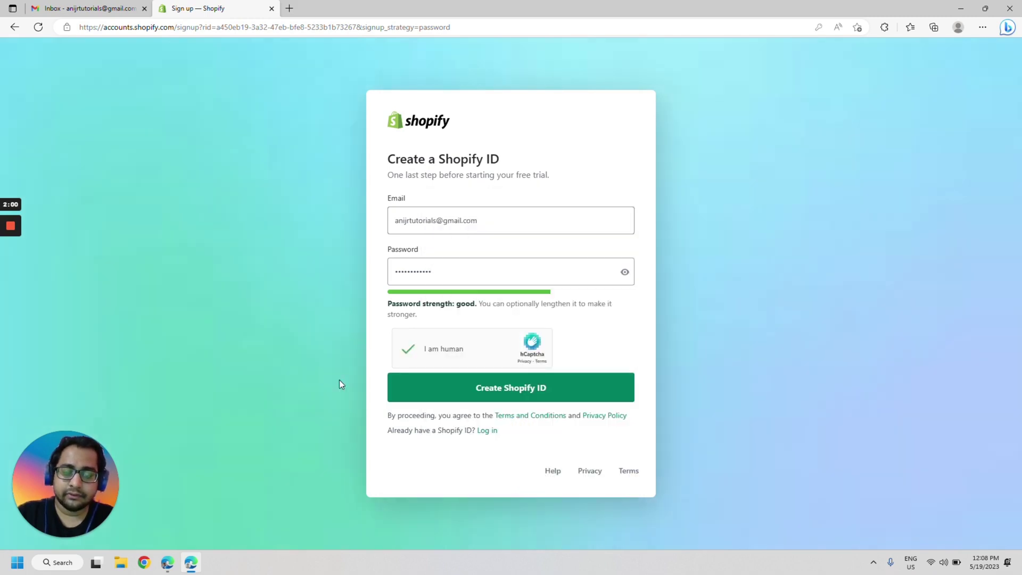
left_click(535, 390)
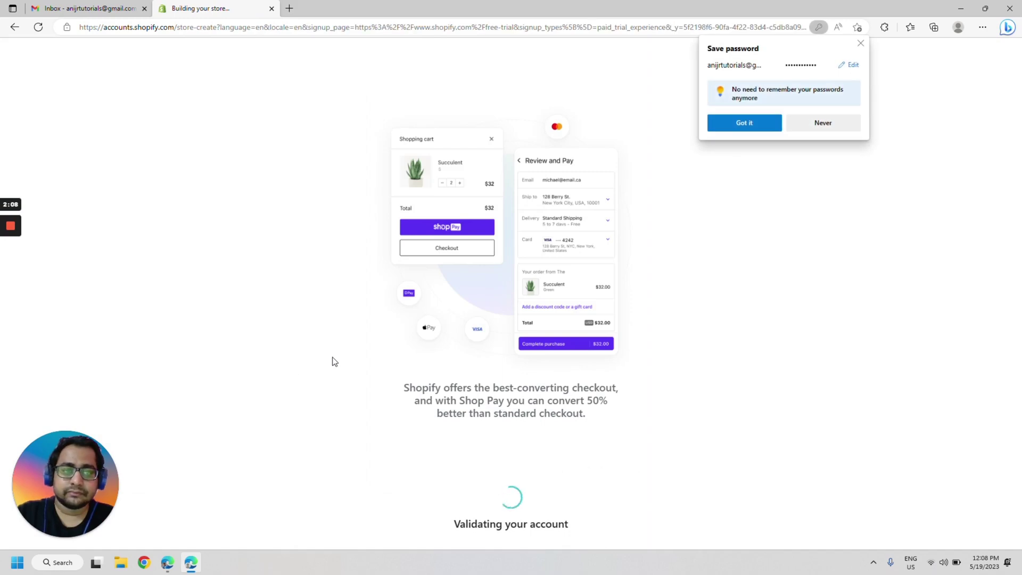
left_click(860, 43)
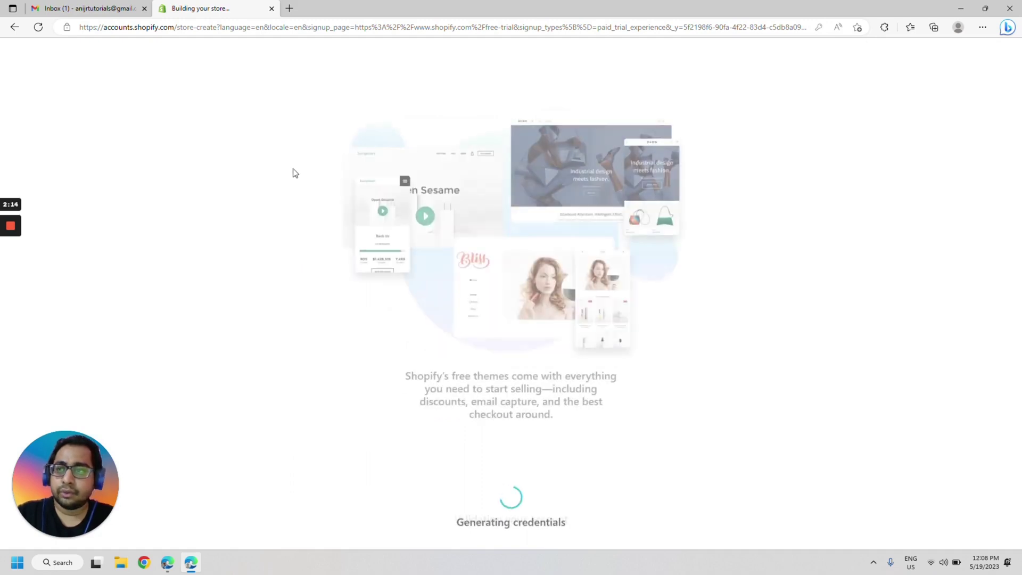
- Confirm the e-mail address from Shopify's 'Confirm your email address' message in Gmail
left_click(105, 7)
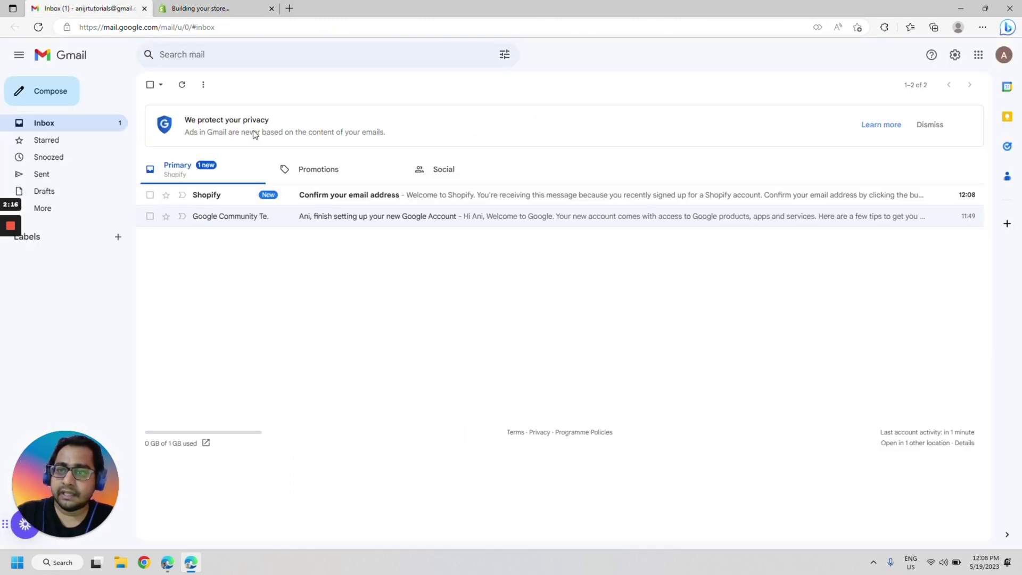
left_click(370, 198)
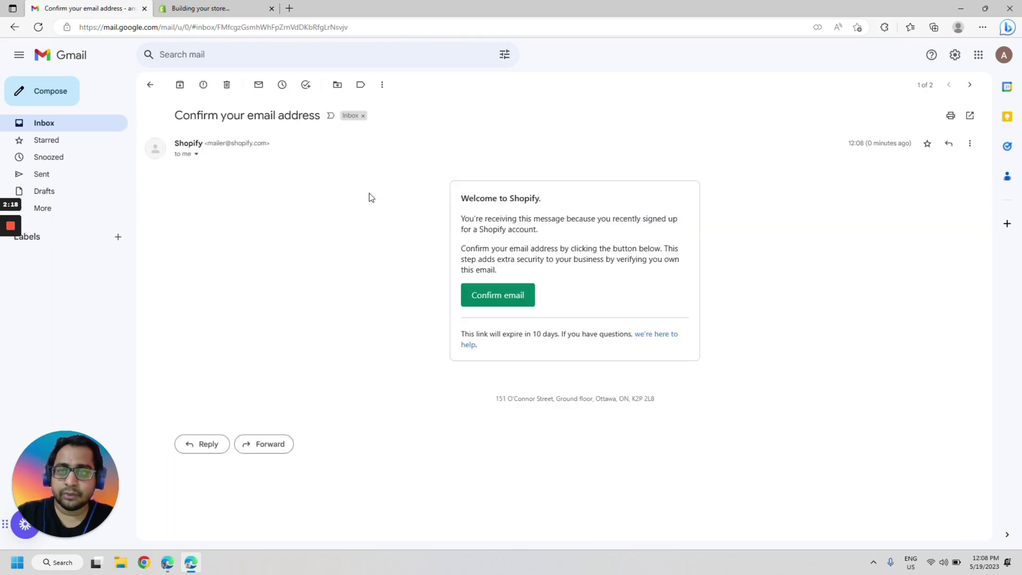
left_click(498, 296)
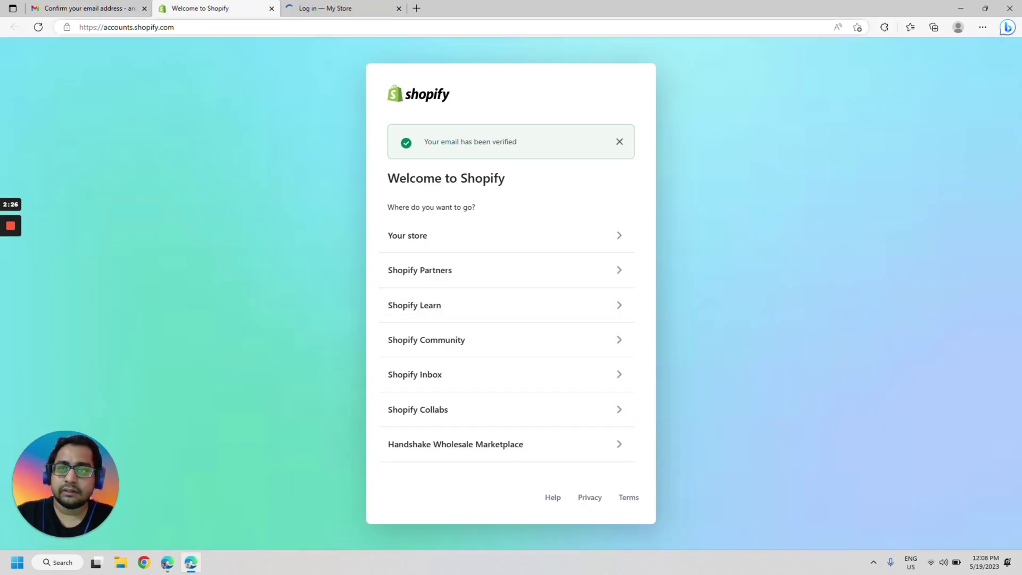
- Fill in the saved account e-mail on the Shopify log-in page
left_click(330, 6)
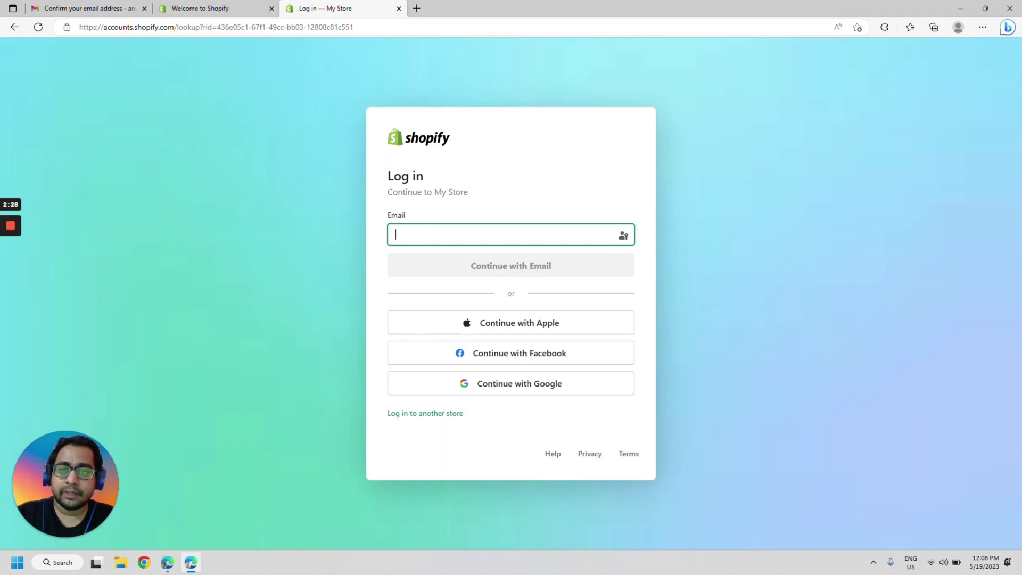
type("anijr")
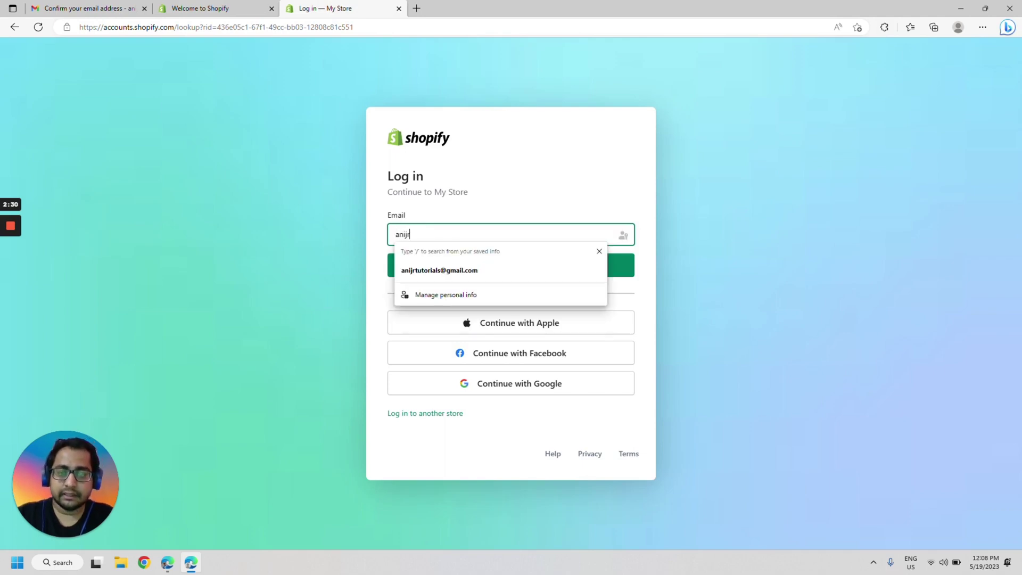
key("Down")
key("Return")
key("Return")
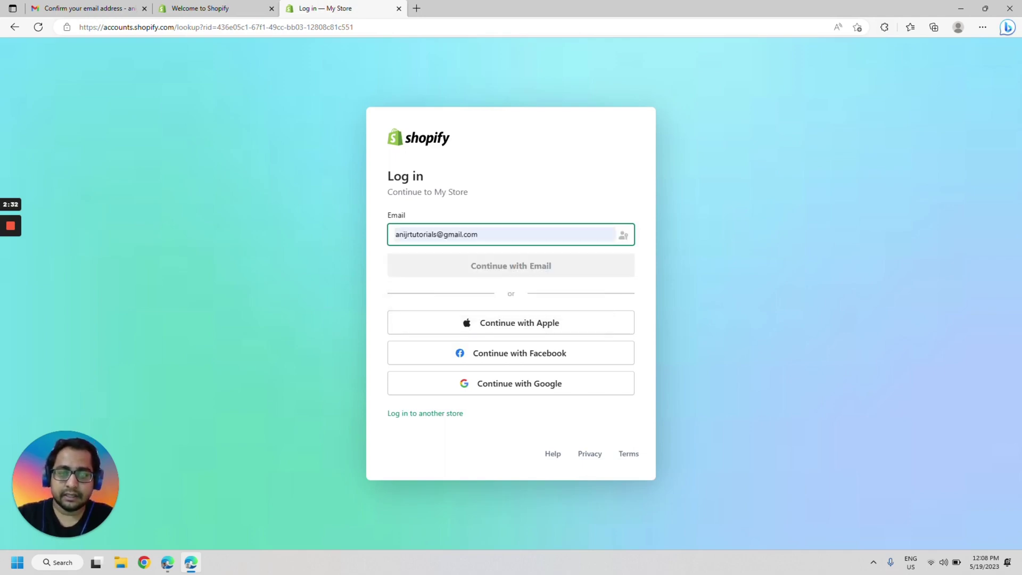
- Enter the account password, submit the login, and start the human check
type("•••••••••••")
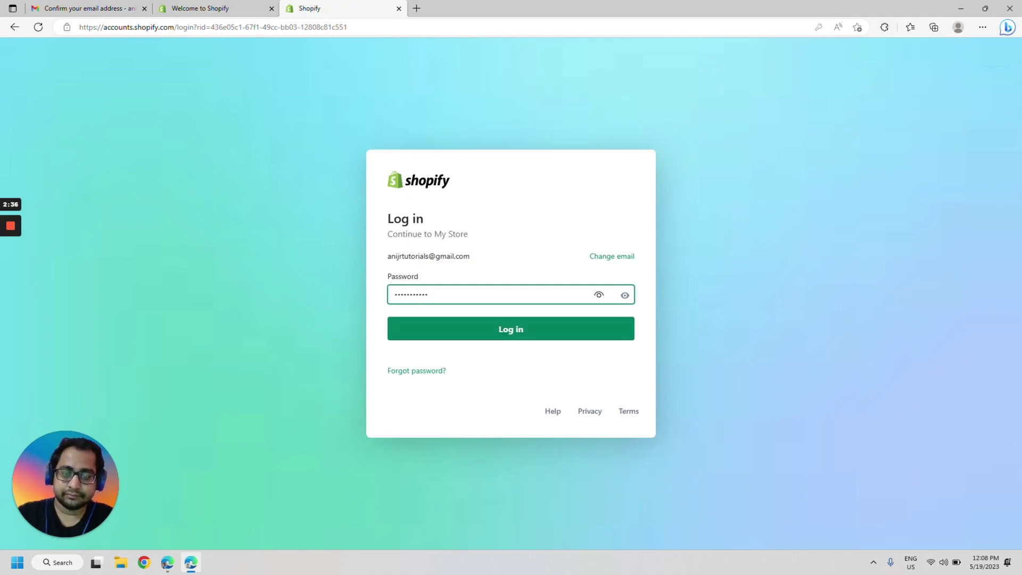
key("ctrl+a")
type("••••••••••••")
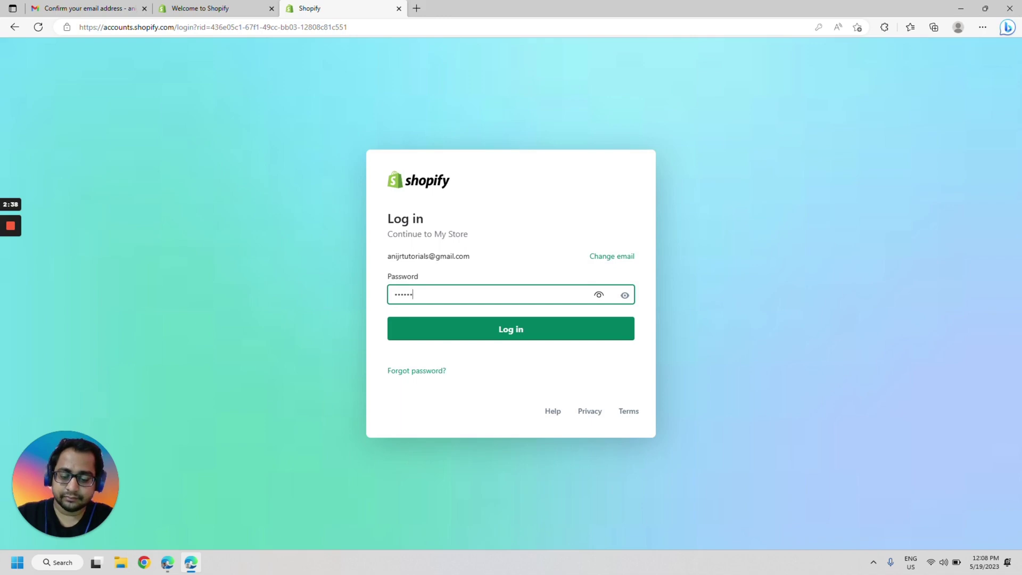
key("Return")
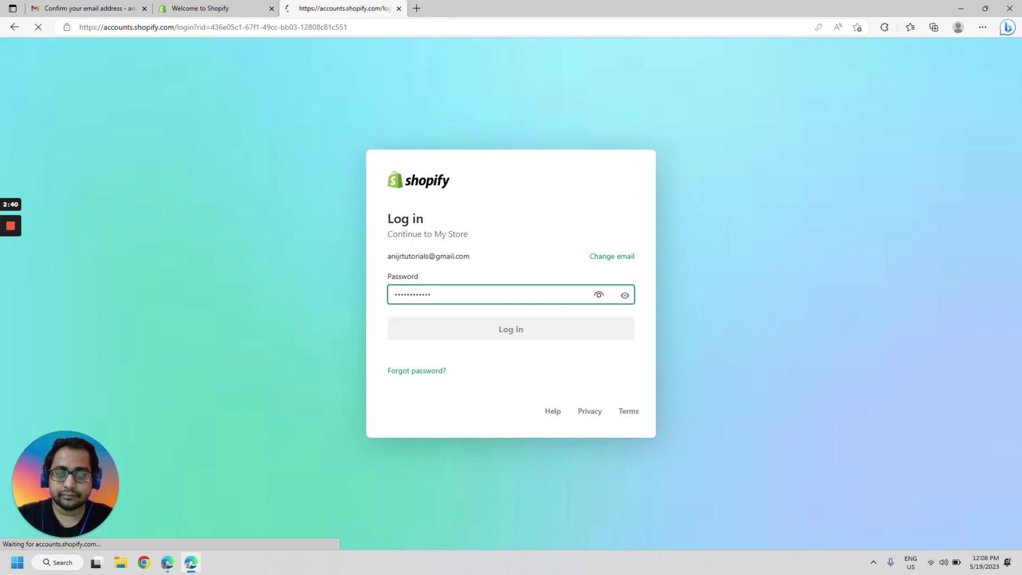
left_click(404, 287)
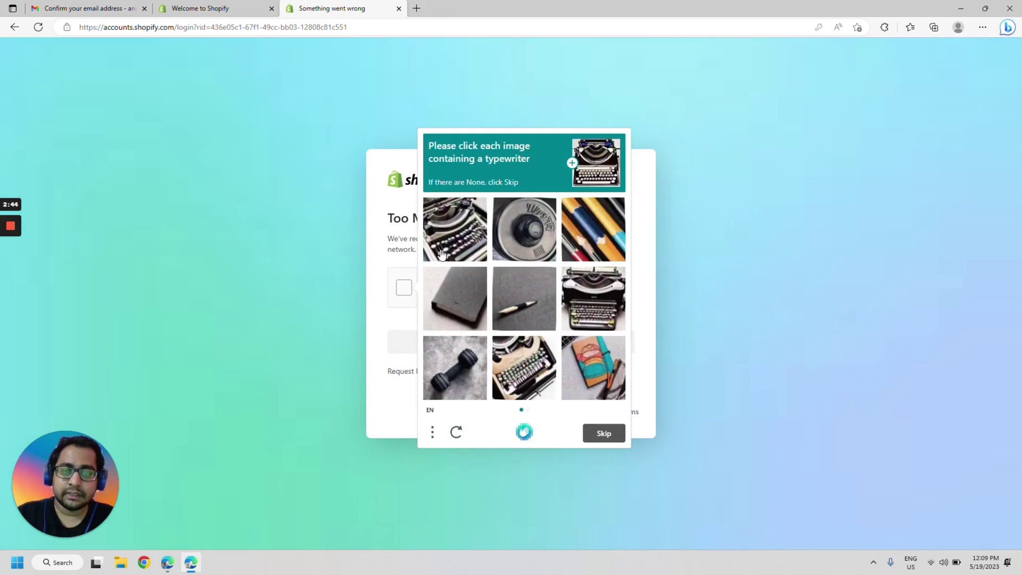
- Pick every typewriter image across both captcha sets, verify, and continue the login
left_click(445, 246)
left_click(602, 309)
left_click(524, 365)
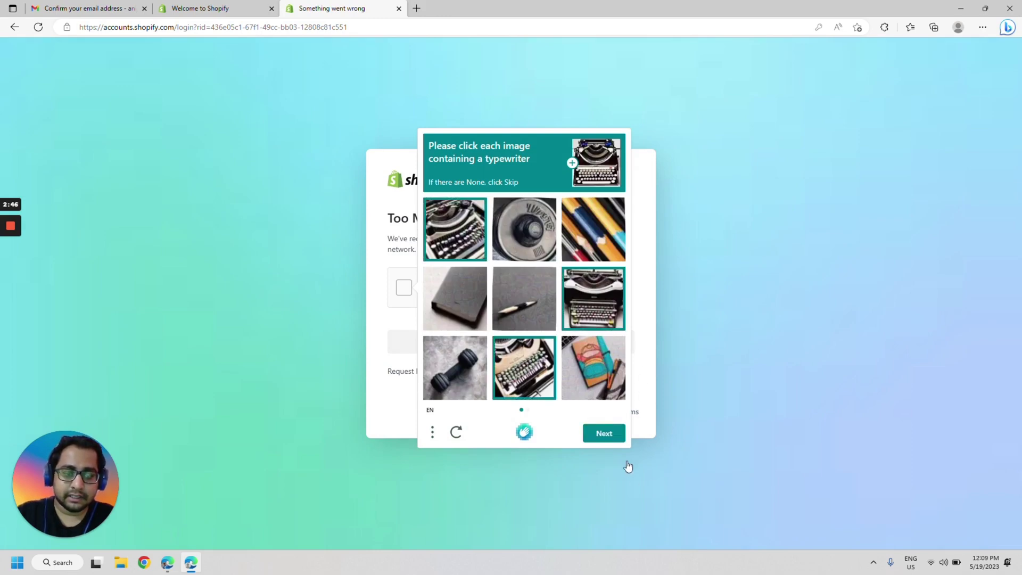
left_click(604, 434)
left_click(610, 375)
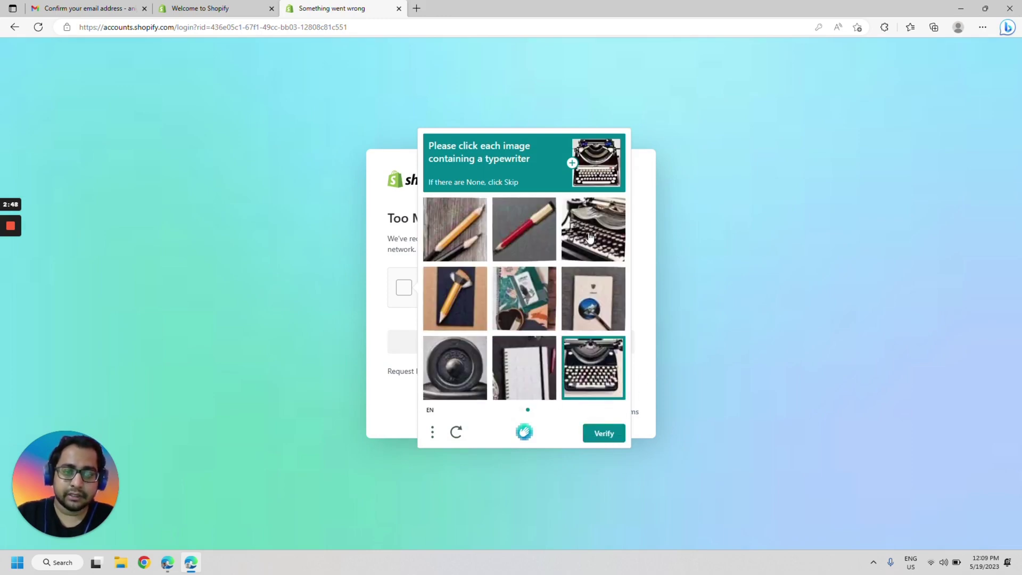
left_click(590, 239)
left_click(610, 432)
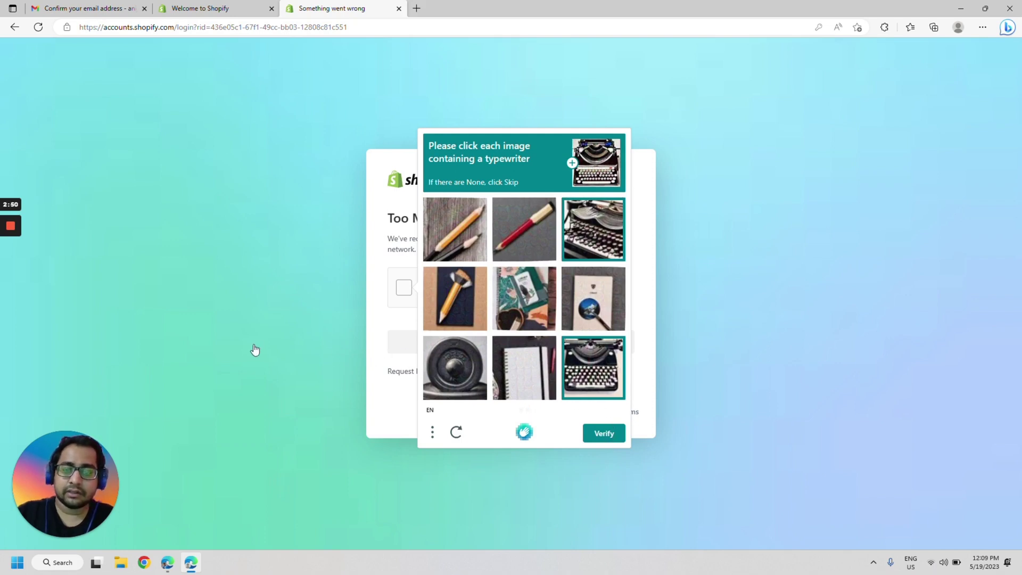
left_click(477, 342)
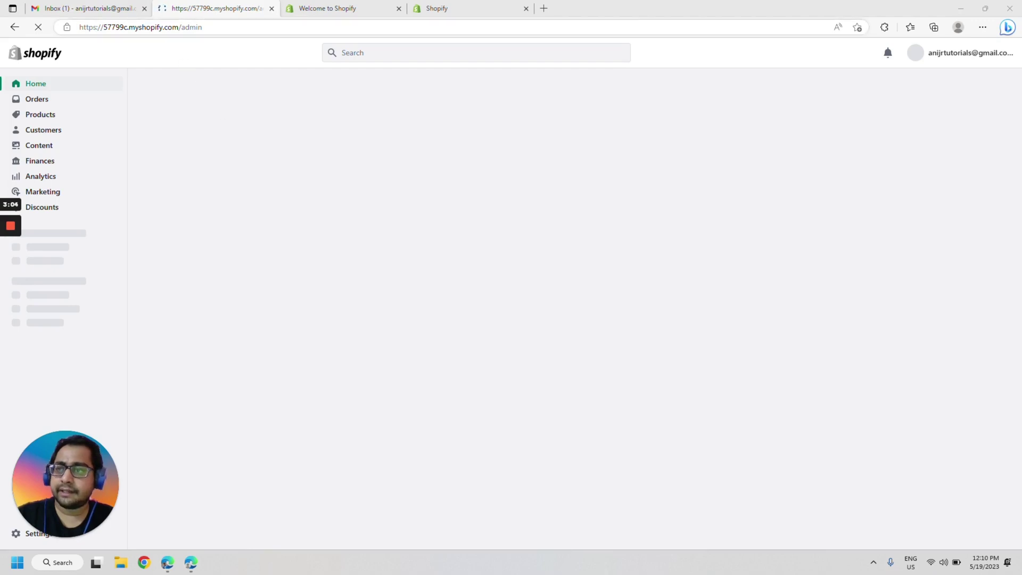
- Highlight the store admin address and the trial end date, then select an item in the left sidebar
left_click_drag(80, 26, 273, 140)
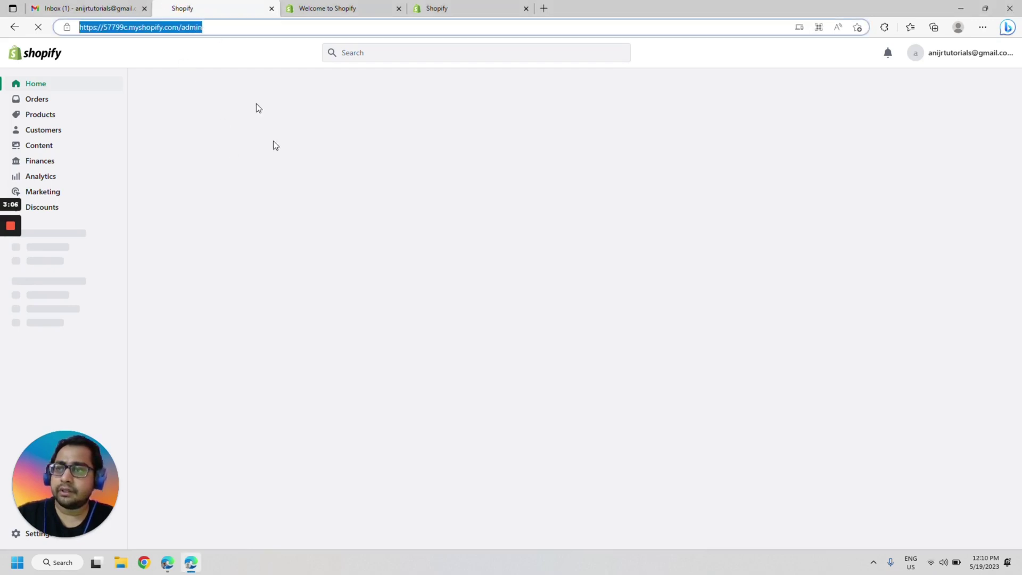
left_click(281, 169)
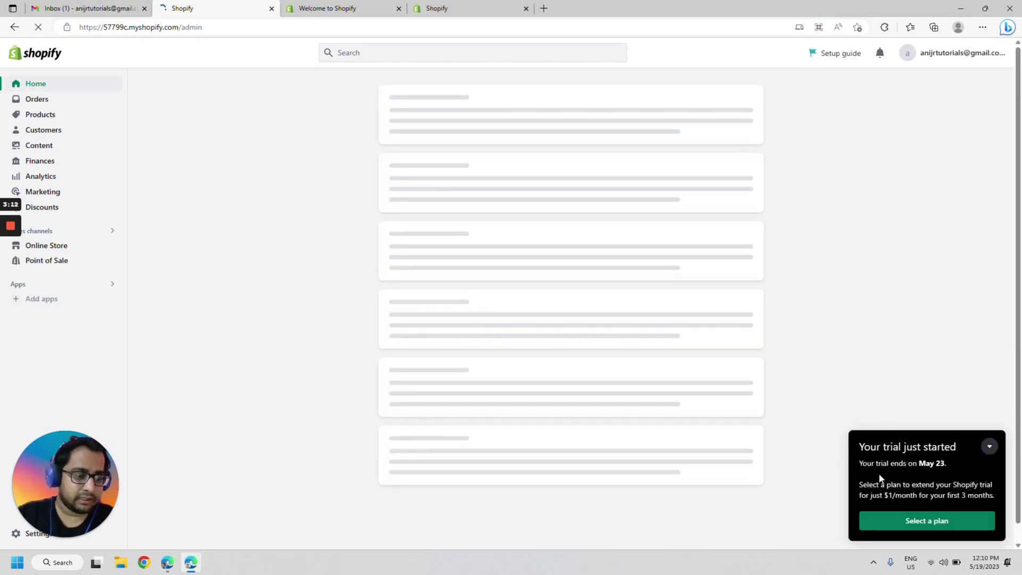
left_click_drag(858, 463, 956, 461)
left_click(953, 466)
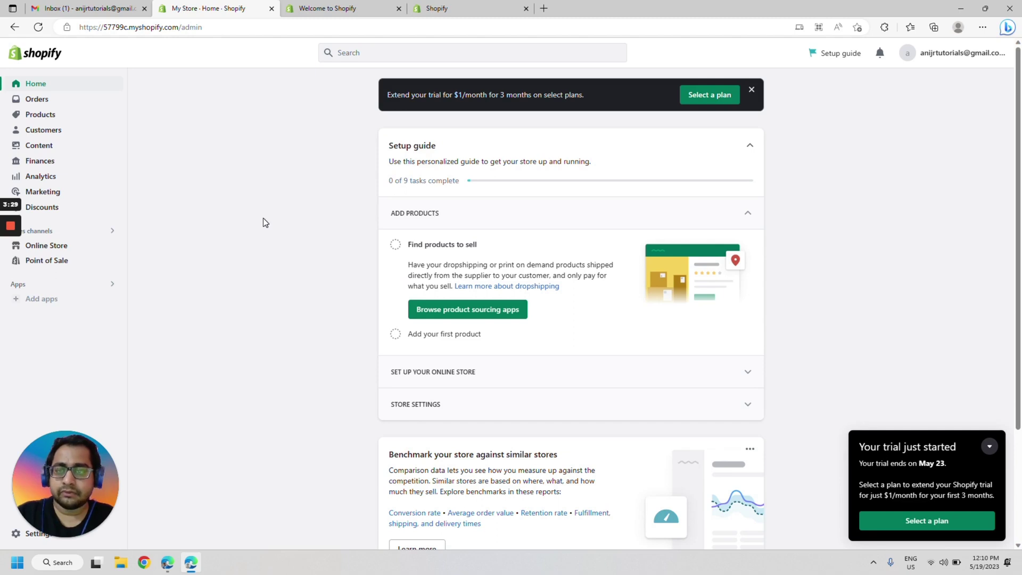
mouse_move(11, 248)
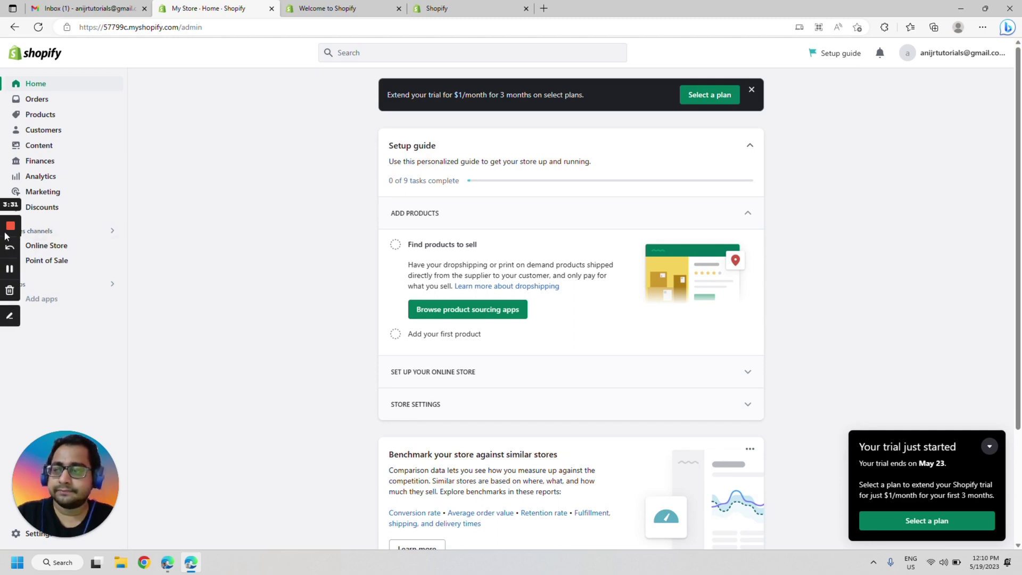
left_click(12, 266)
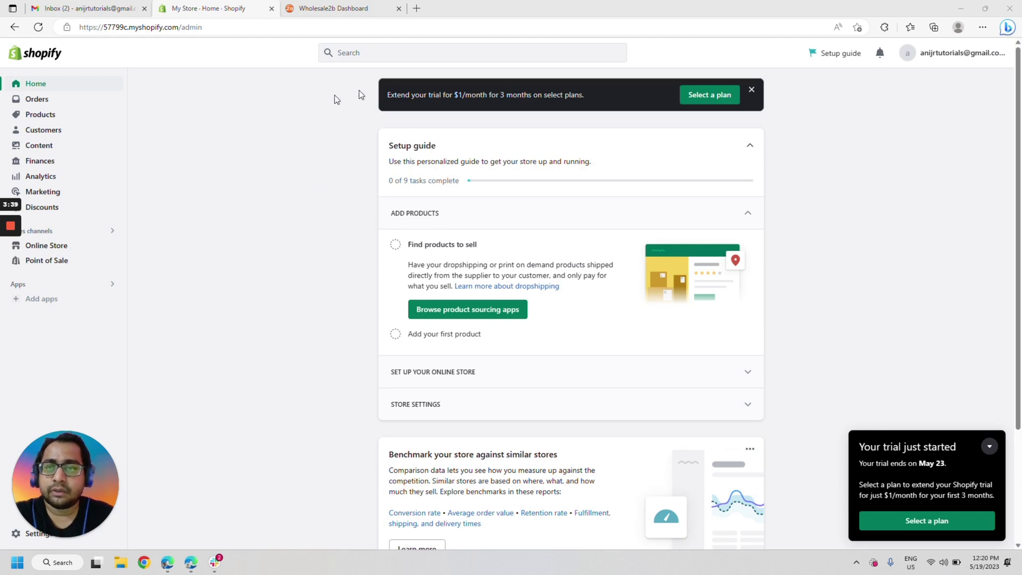
- Search the Shopify App Store for 'wholesale2b', correcting the misspelled query
left_click(360, 52)
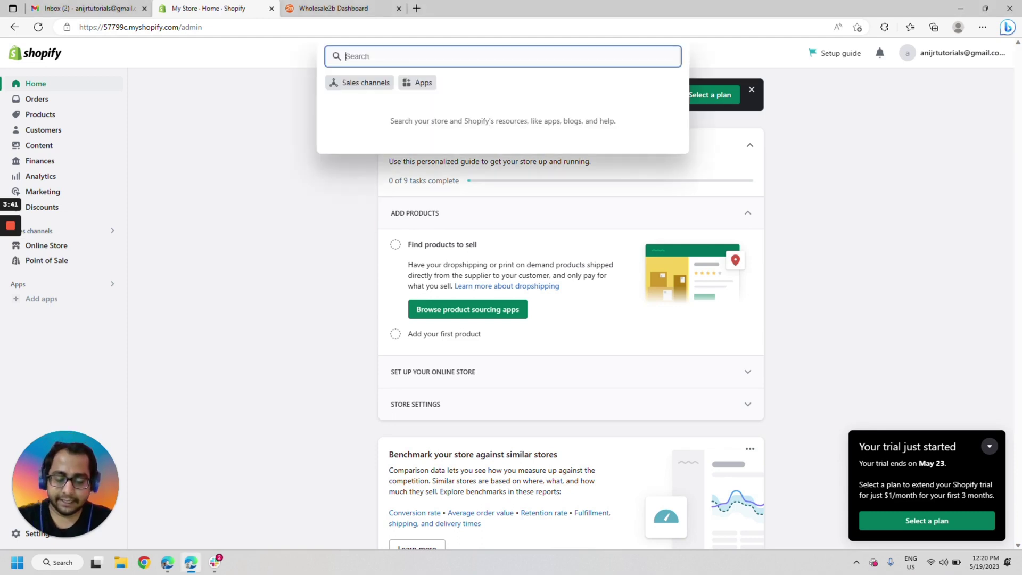
type("wholeasle2b")
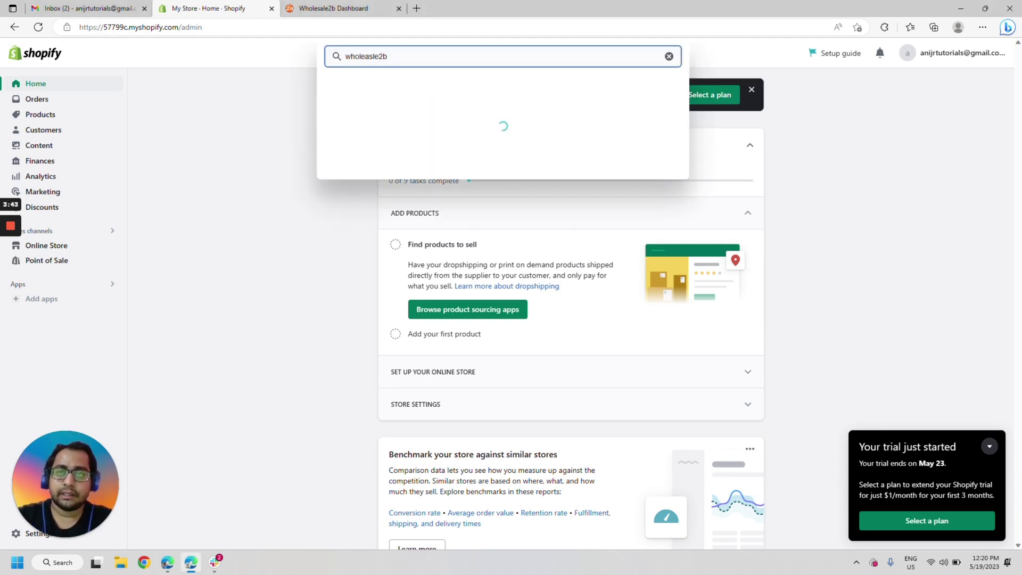
key("ctrl+a")
type("wholesale2b")
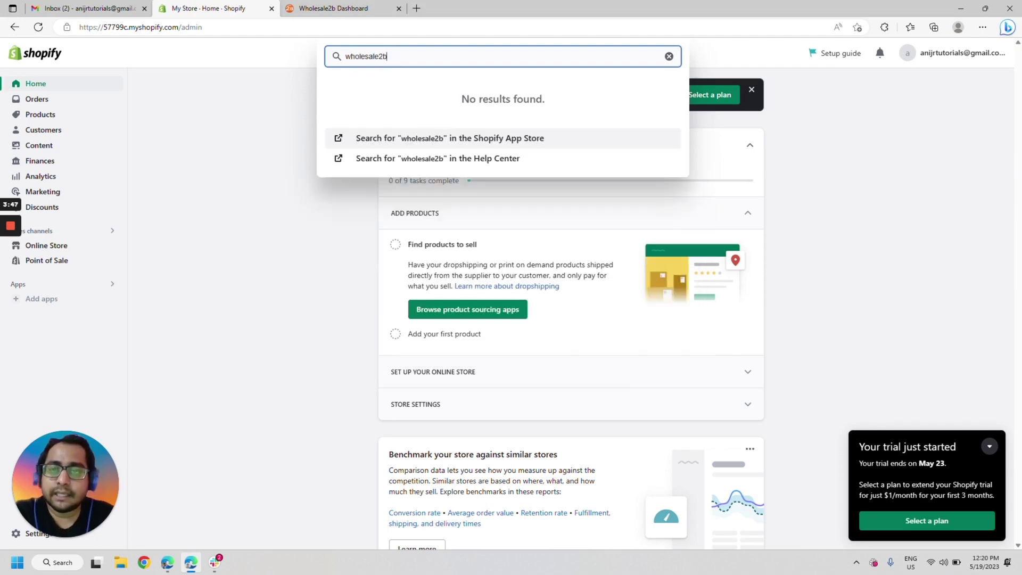
left_click(412, 144)
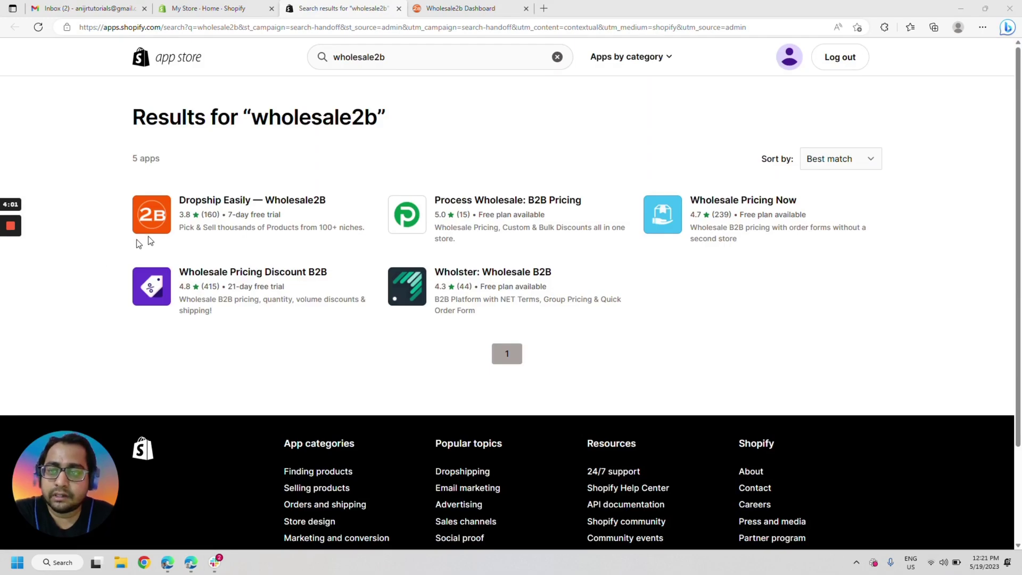
- Open the Dropship Easily — Wholesale2B listing and choose Add app
left_click(255, 204)
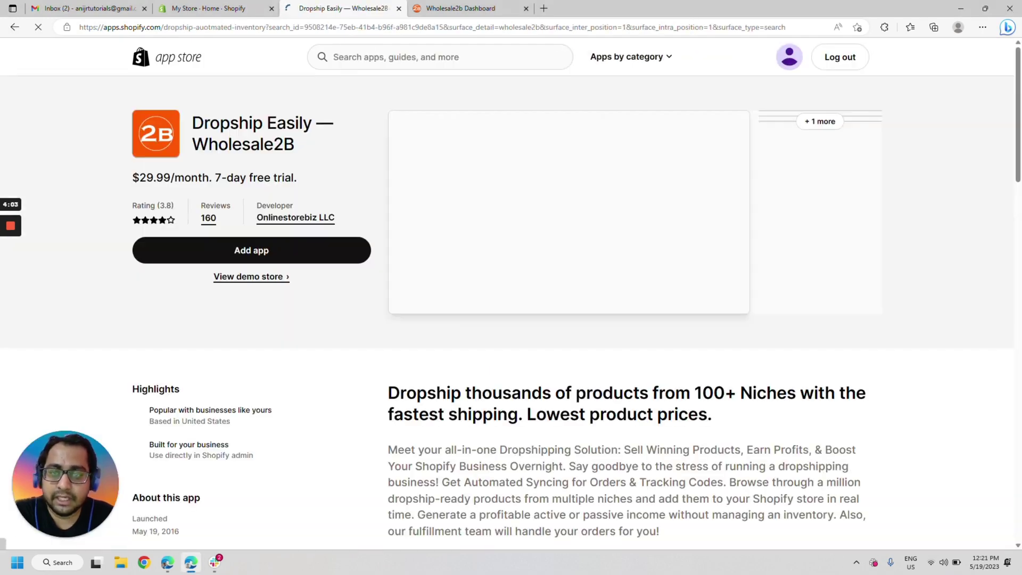
left_click(242, 250)
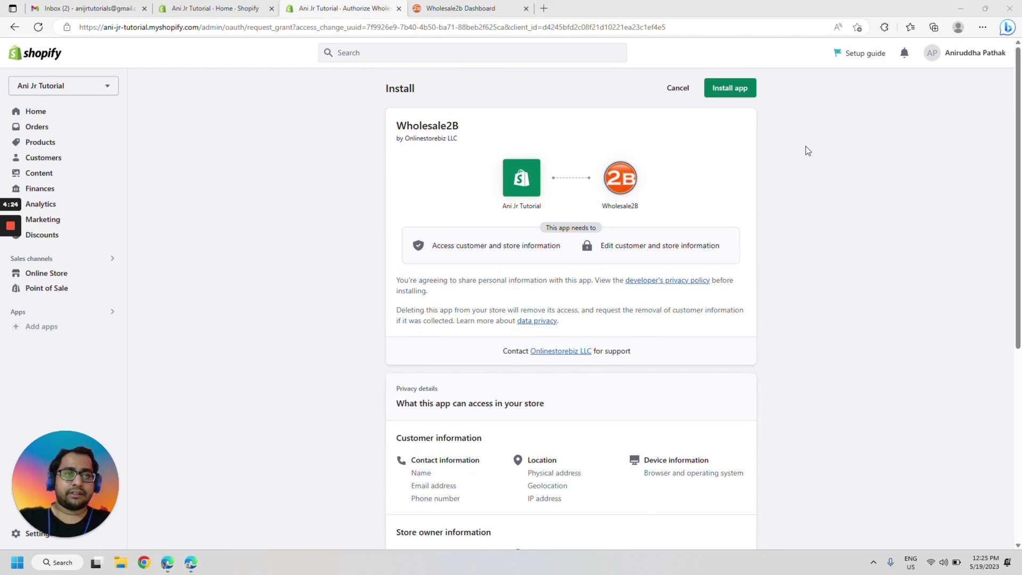
- Confirm installing the Wholesale2B app on its install page
left_click(744, 92)
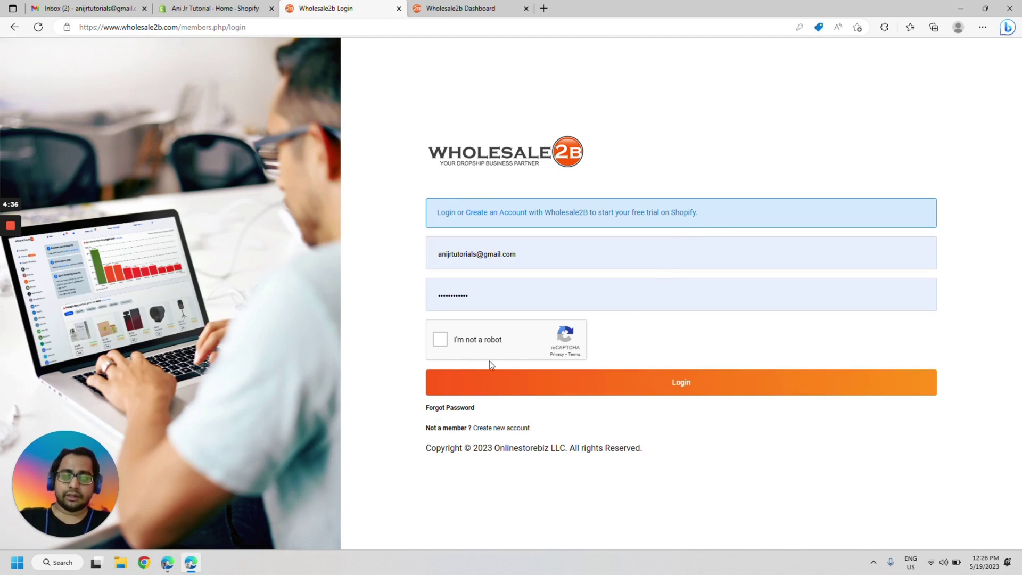
- Pass the reCAPTCHA check and log in to the Wholesale2B account
left_click(465, 347)
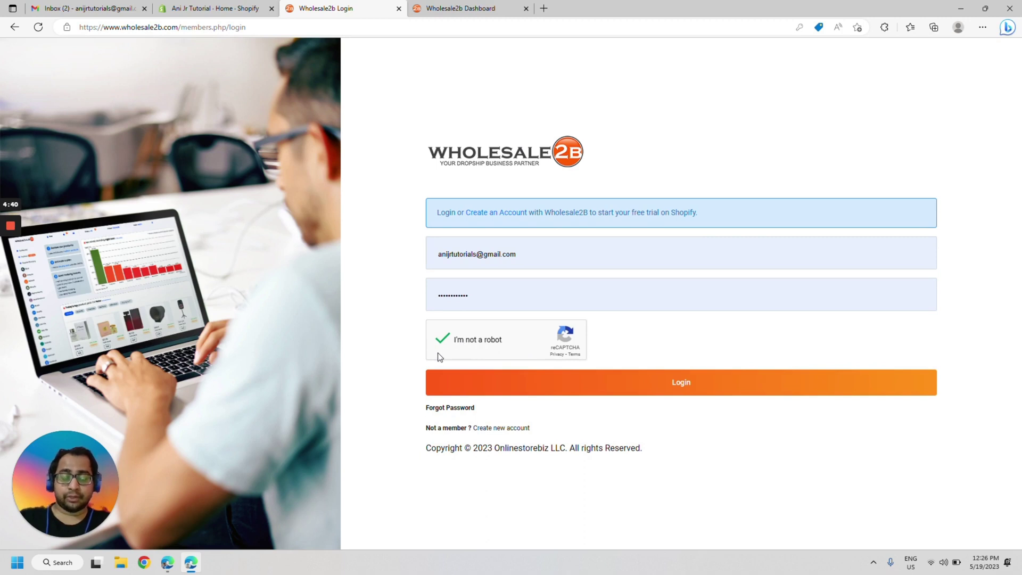
left_click(691, 391)
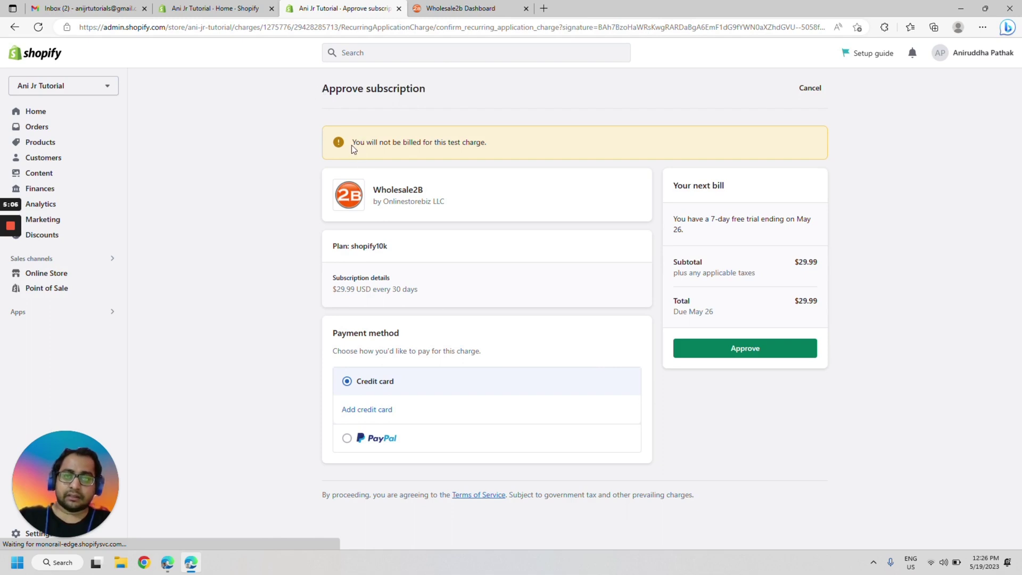
- Approve the $29.99 shopify10k subscription after reviewing its 7-day free-trial billing note
left_click_drag(351, 145, 505, 153)
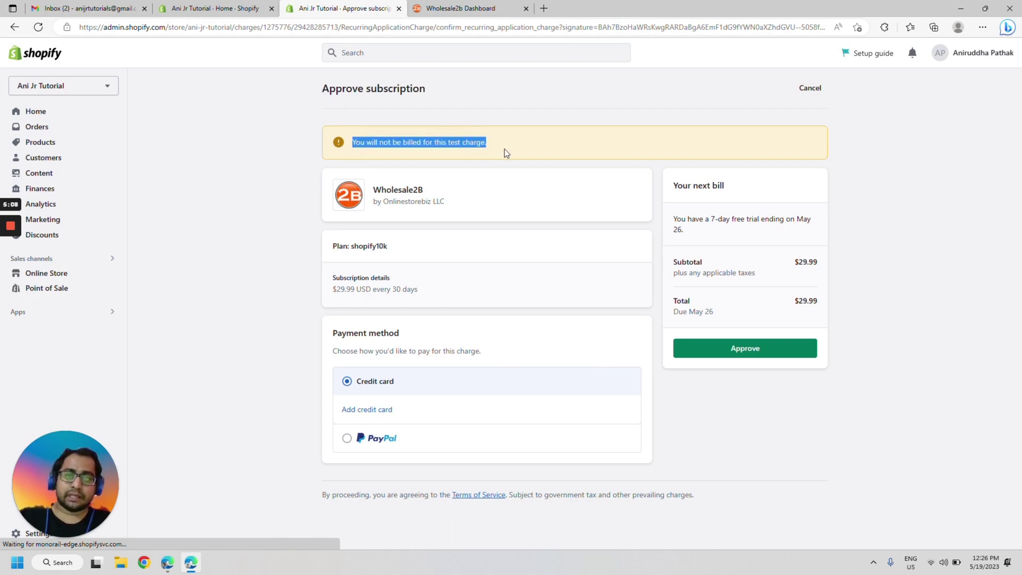
left_click(273, 206)
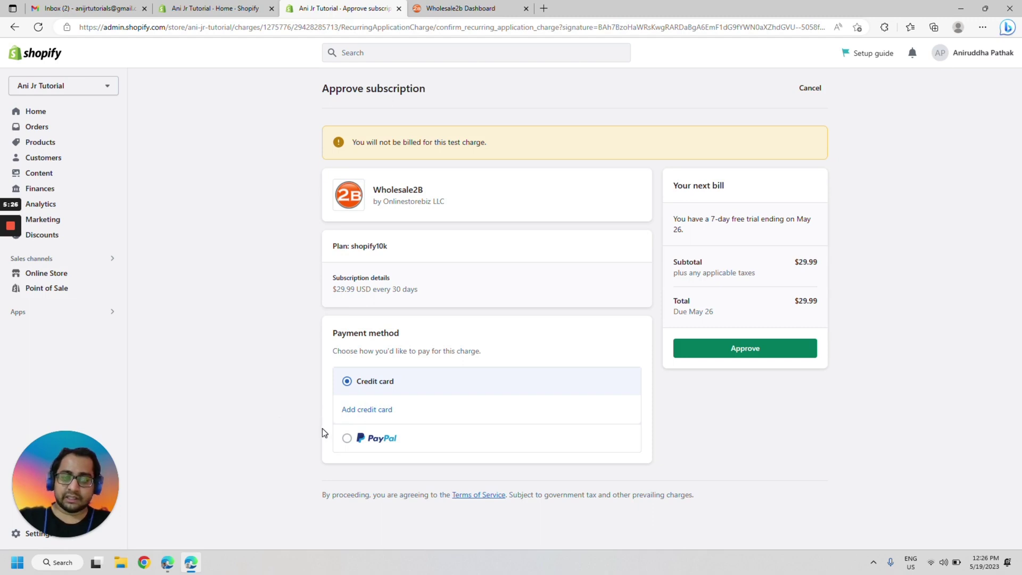
left_click(751, 355)
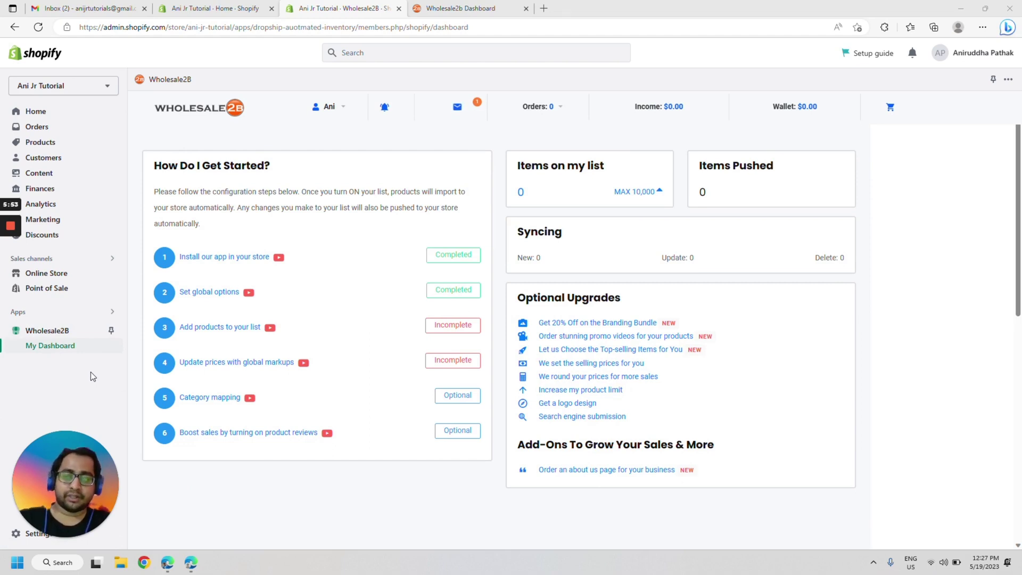
- Open step 3, 'Add products to your list', in the Wholesale2B dashboard
left_click(216, 328)
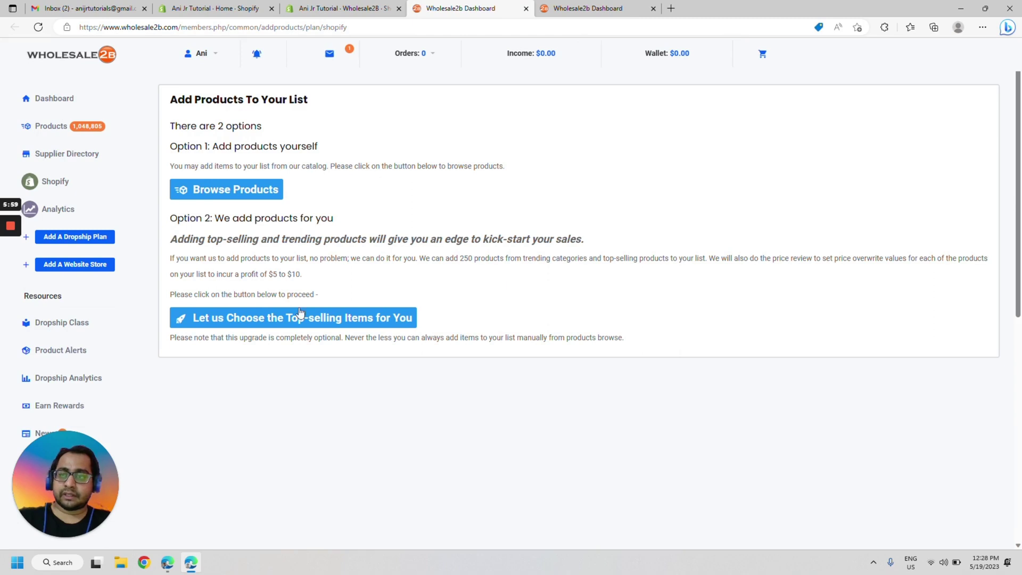
- Browse products, filter to Winning Products, and add all 5,598 results to the Shopify list
left_click(235, 195)
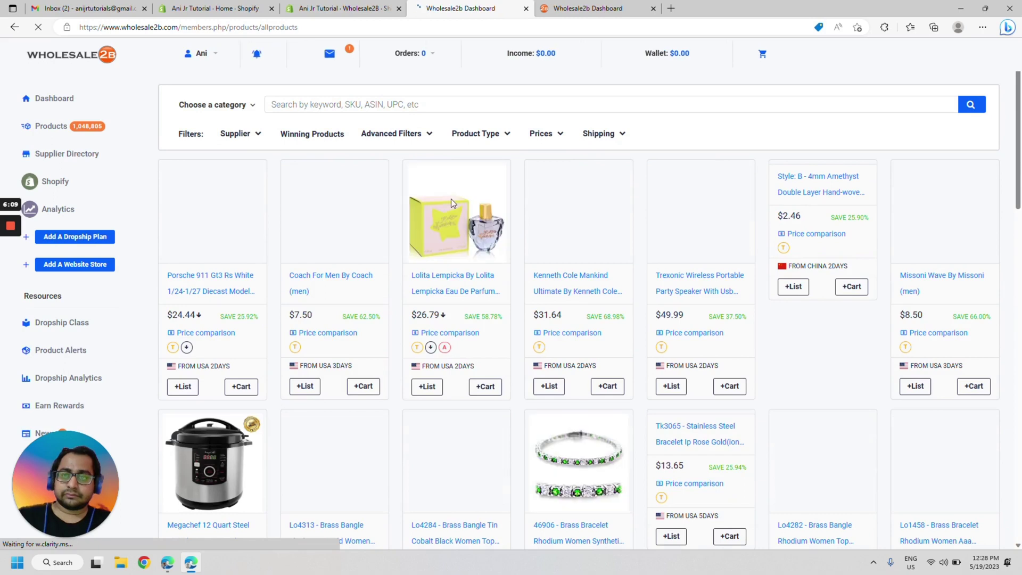
left_click(322, 136)
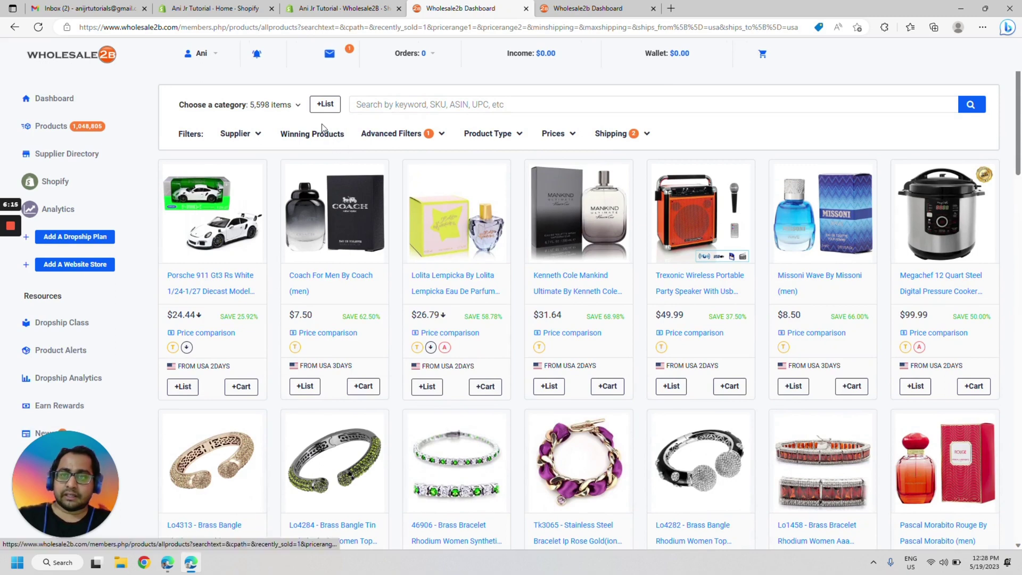
left_click(320, 109)
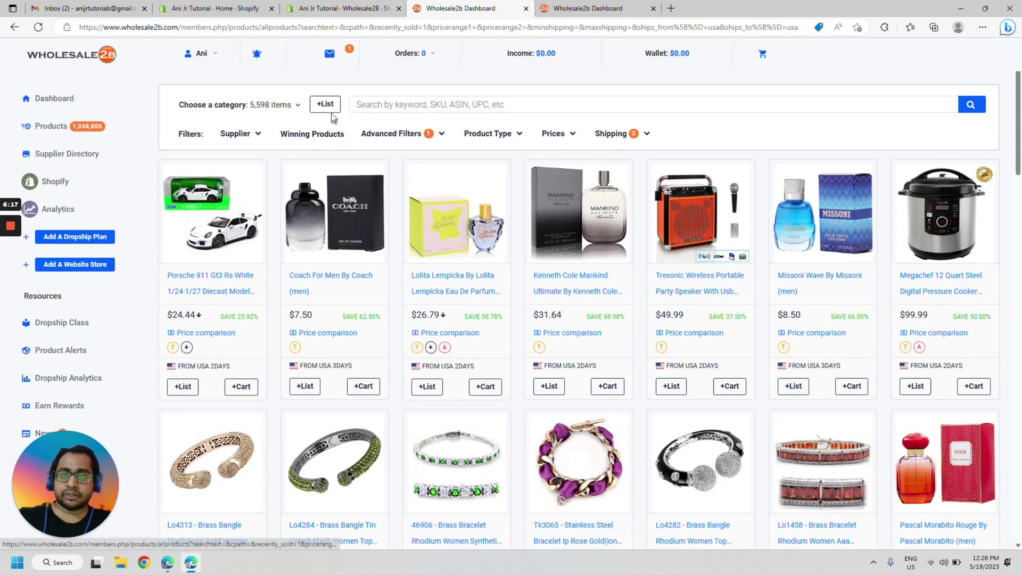
left_click(323, 104)
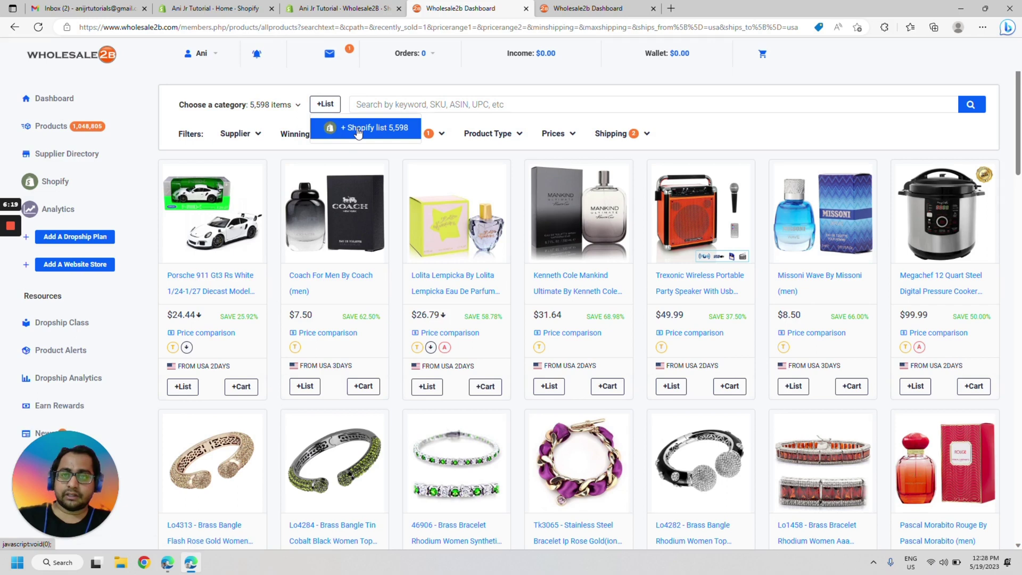
left_click(359, 131)
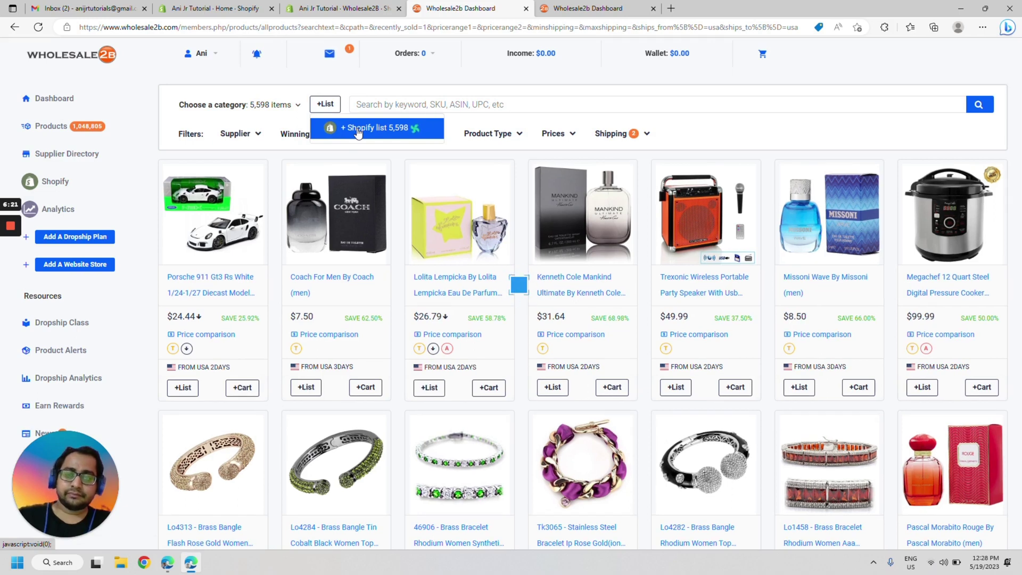